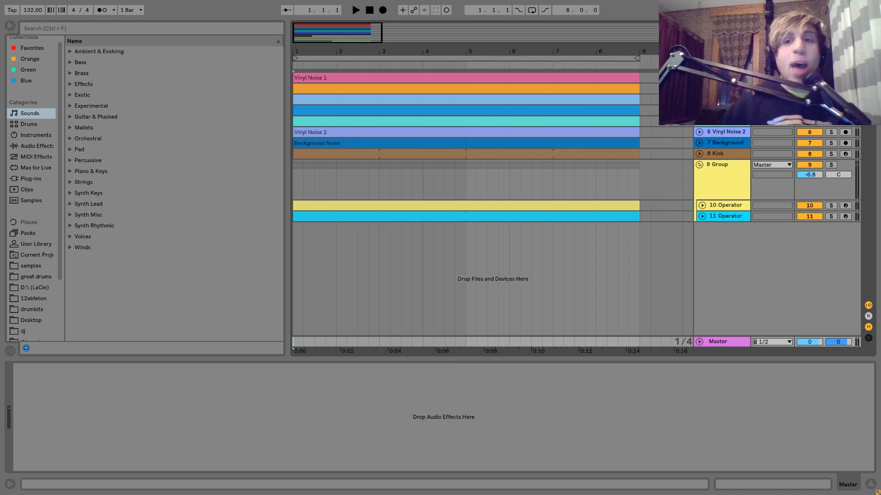
Unfold the Vinyl Noise 1 track and play its clip in solo while looking over its effect chain.
left_click(723, 78)
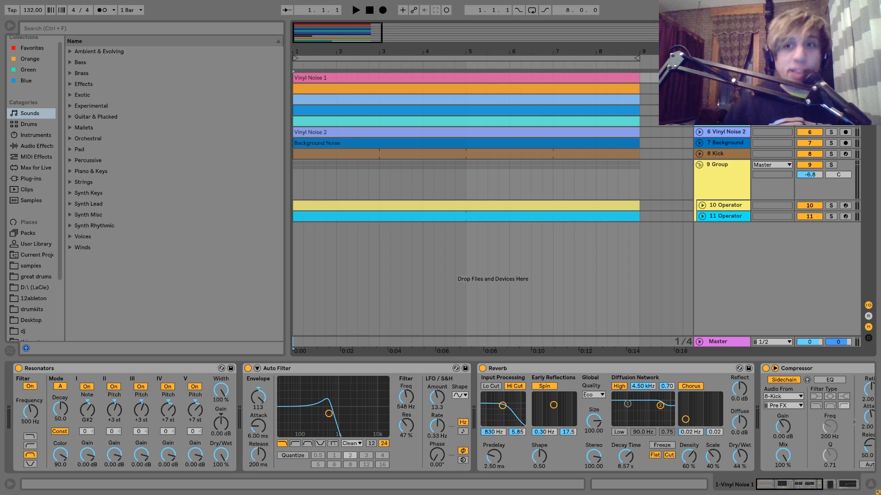
left_click(699, 77)
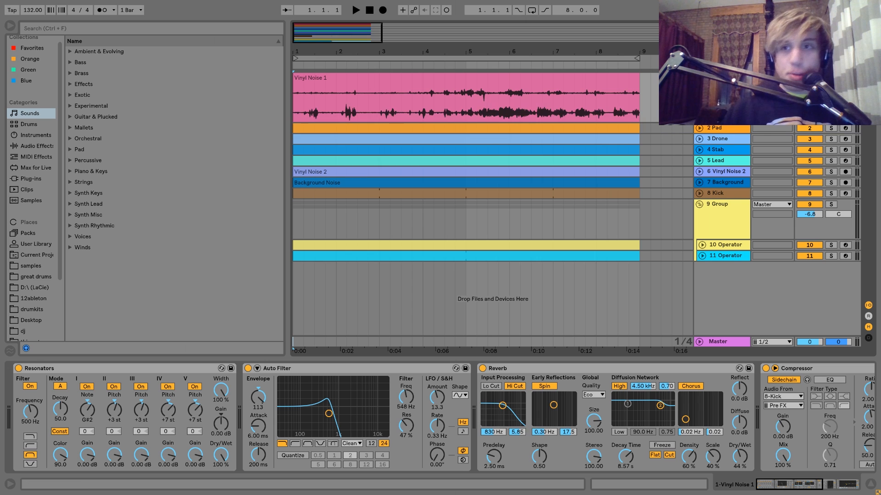
left_click(543, 79)
key("space")
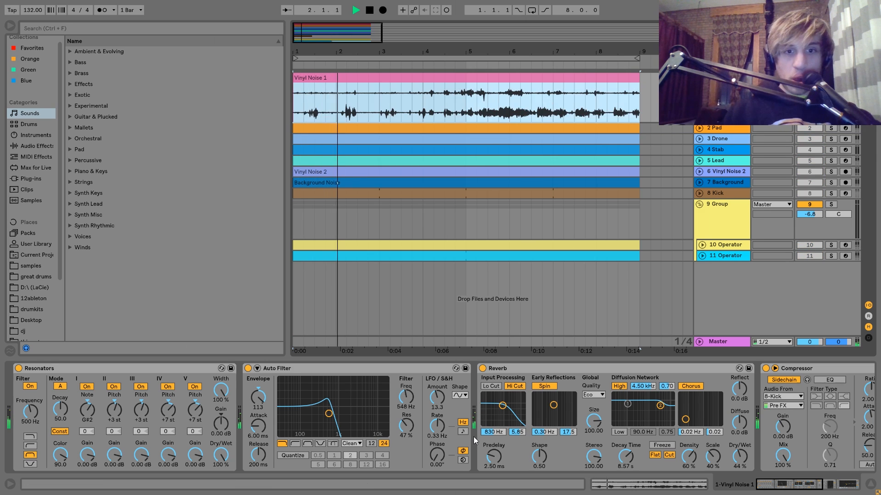
scroll(474, 437, "down", 5)
scroll(474, 437, "up", 5)
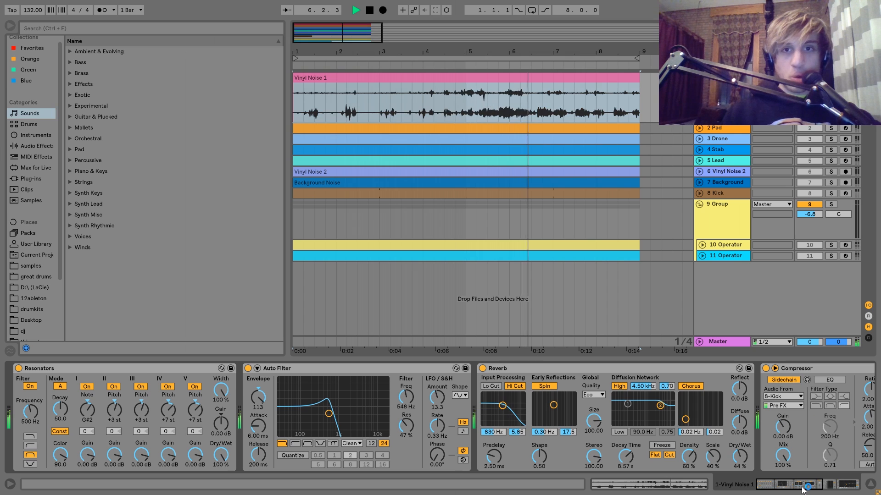
key("space")
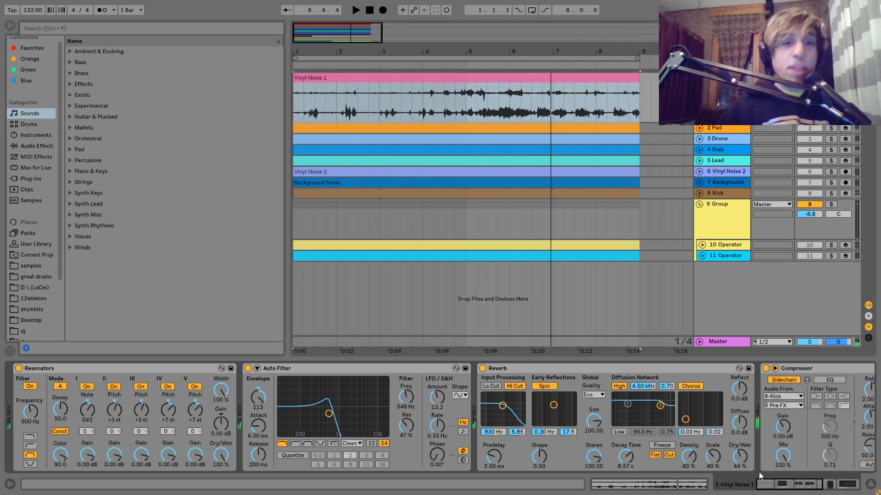
Locate the Vinyl Noise 1 clip's source sample in the browser.
right_click(356, 77)
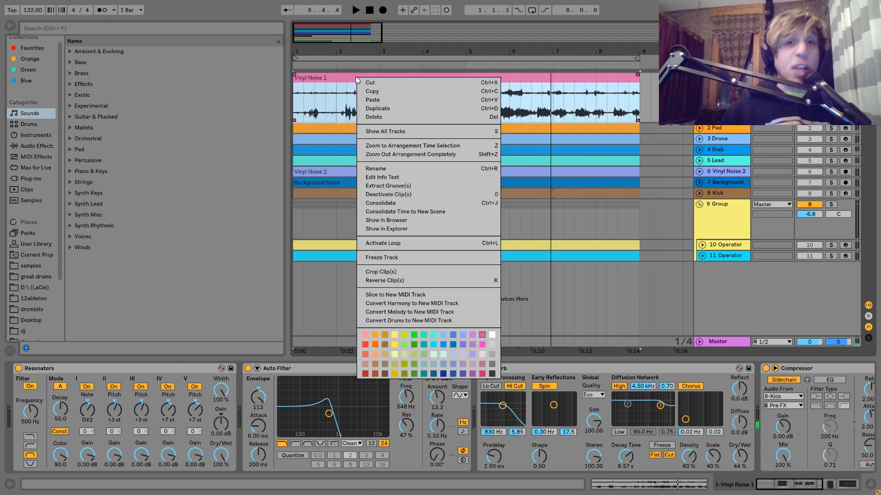
left_click(405, 229)
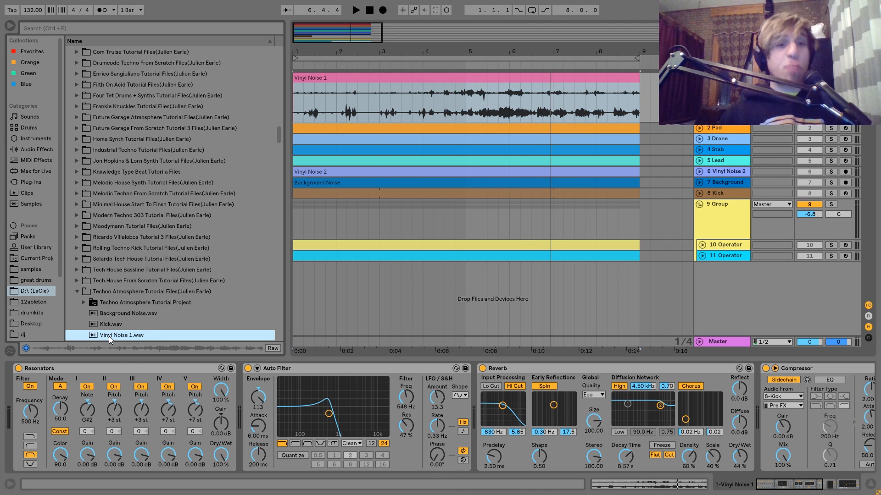
Turn off Auto Filter, Reverb, Compressor and EQ Eight on Vinyl Noise 1, leaving only Resonators active.
left_click(249, 369)
scroll(249, 370, "down", 3)
left_click(334, 369)
scroll(334, 369, "down", 6)
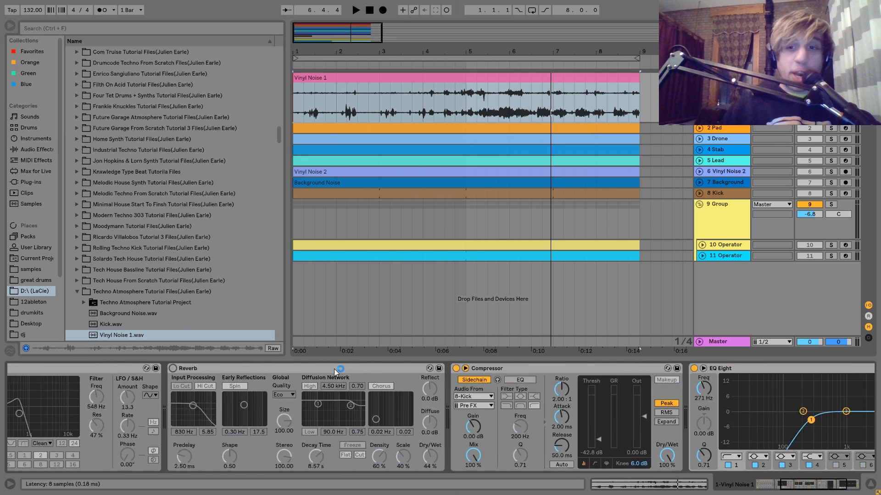
left_click(540, 369)
left_click(303, 369)
scroll(301, 368, "up", 9)
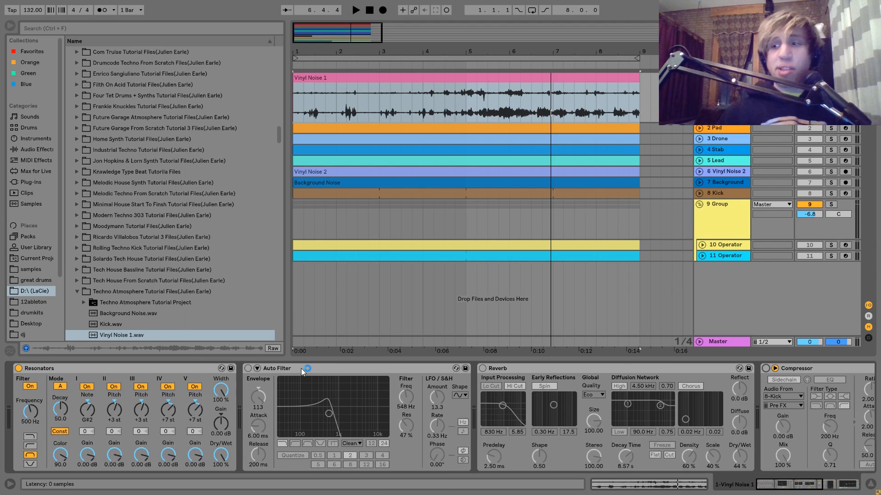
Find the Resonators device among the audio effects in the browser.
left_click(30, 150)
left_click(97, 247)
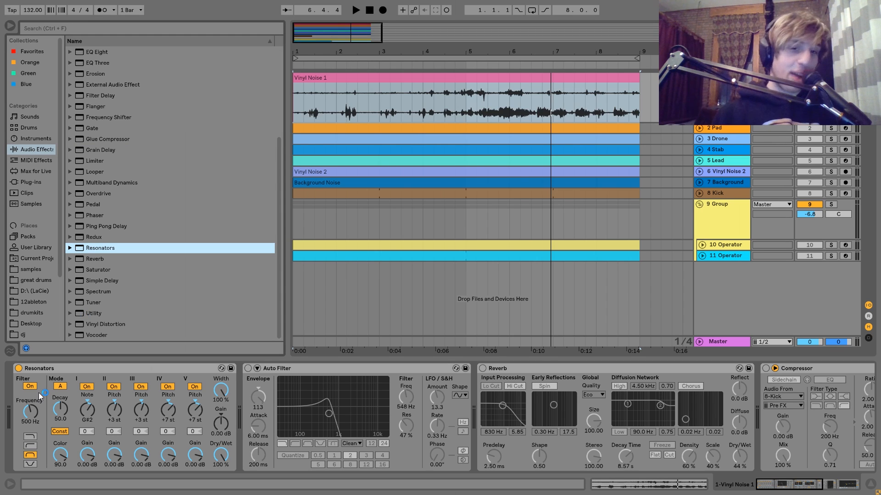
Compare the Vinyl Noise 1 loop with Resonators bypassed and switched back on, replaying it from the start several times.
left_click(19, 370)
key("space")
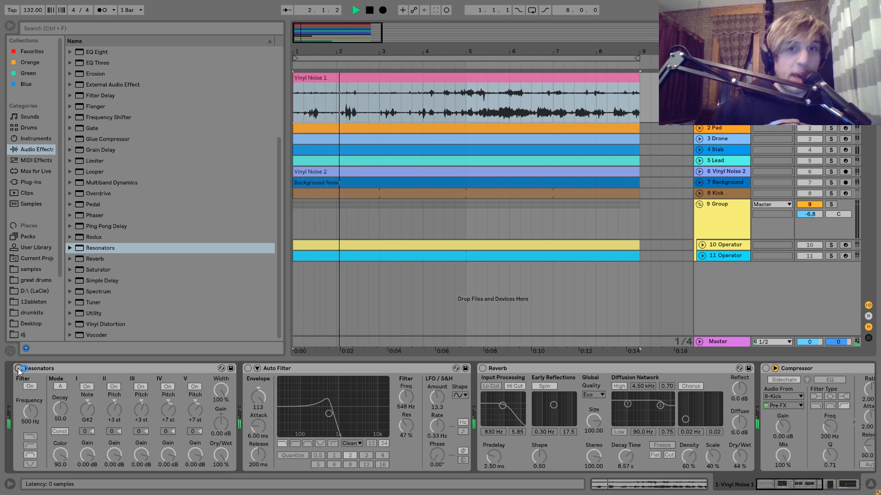
left_click(19, 369)
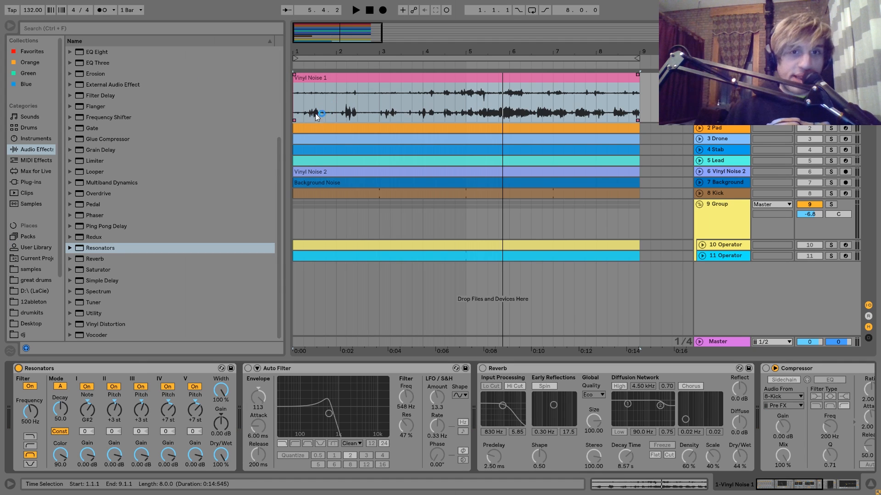
key("space")
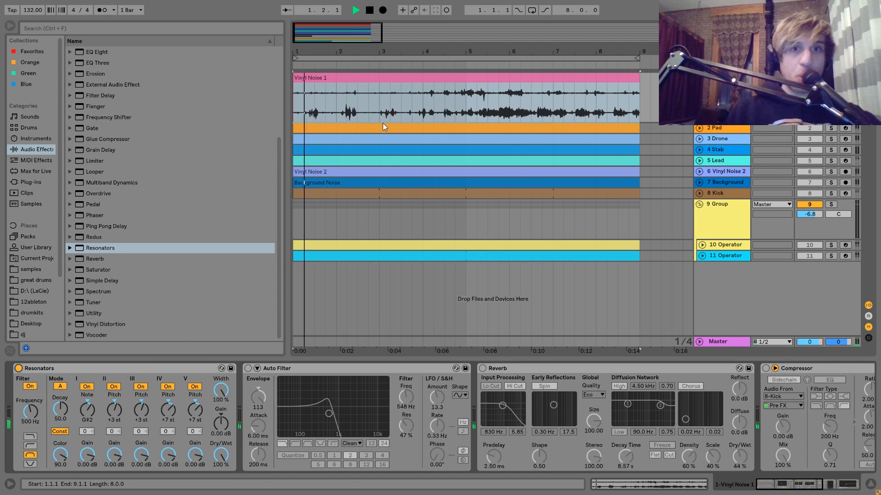
key("space")
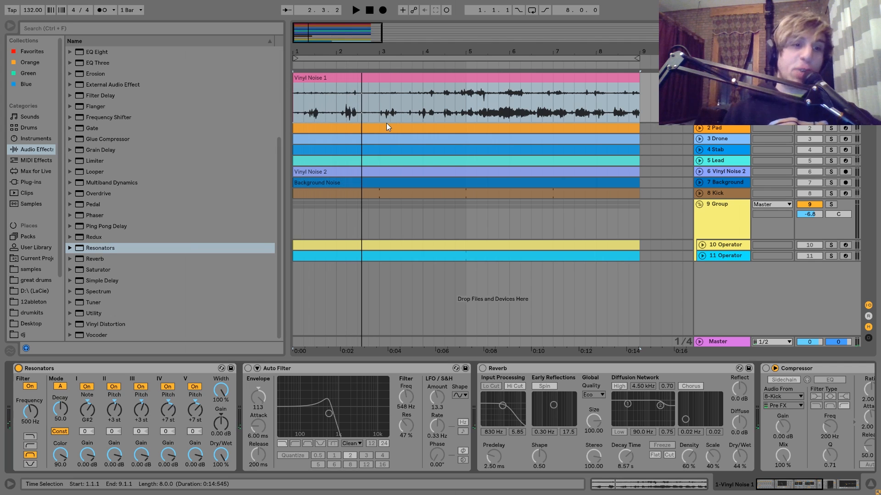
key("space")
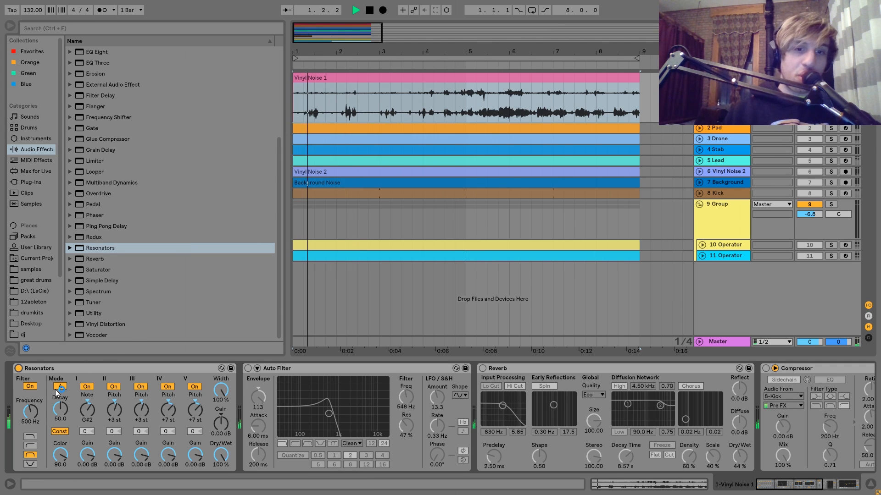
key("space")
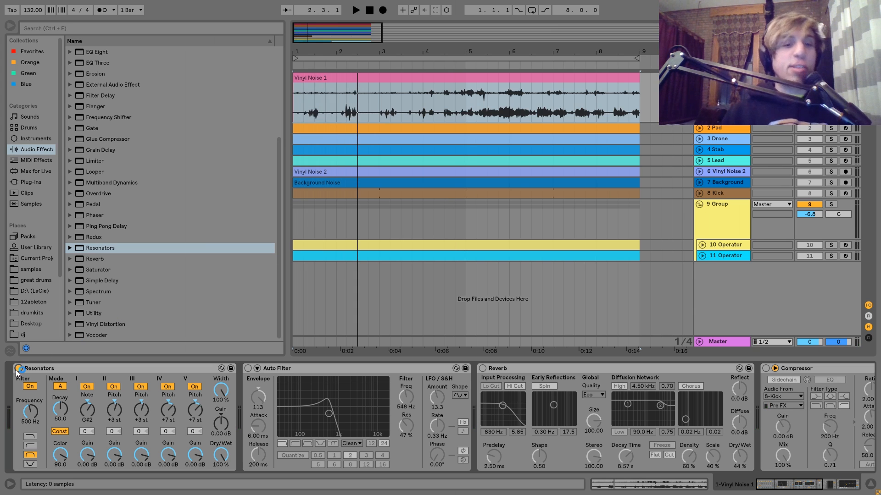
key("space")
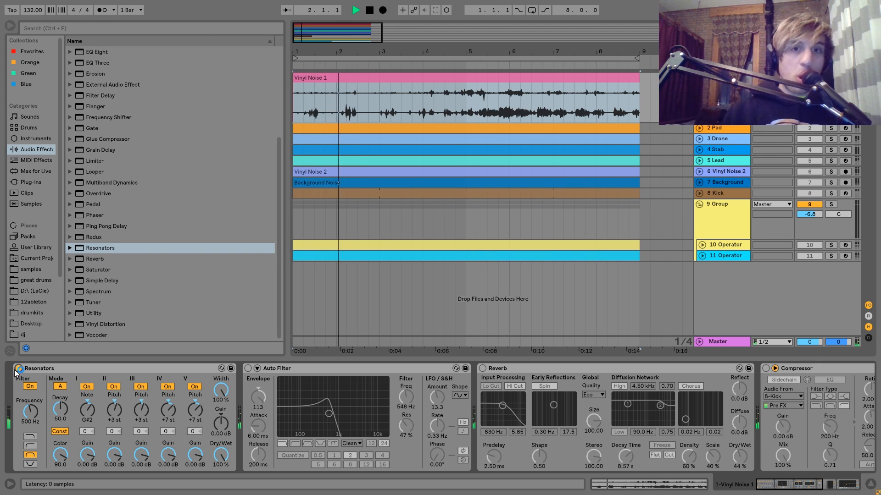
key("space")
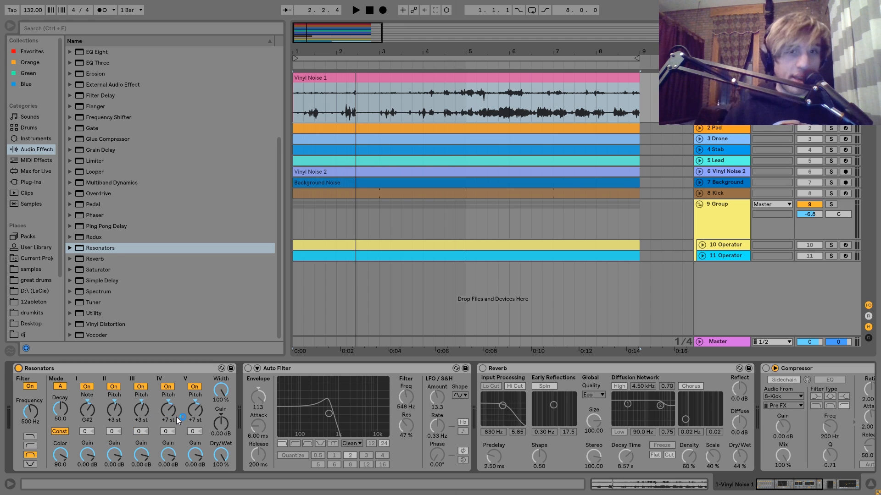
Turn on the Auto Filter on Vinyl Noise 1 and play the loop to hear the filtered resonance.
left_click(248, 369)
key("space")
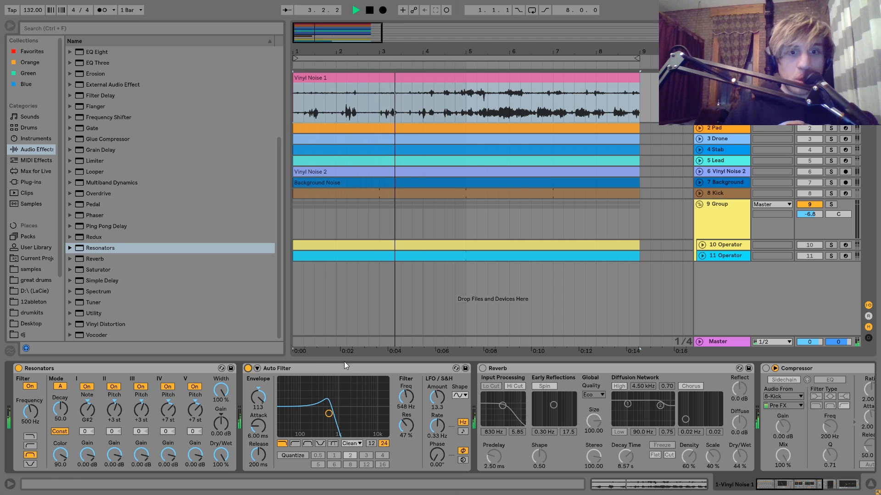
key("space")
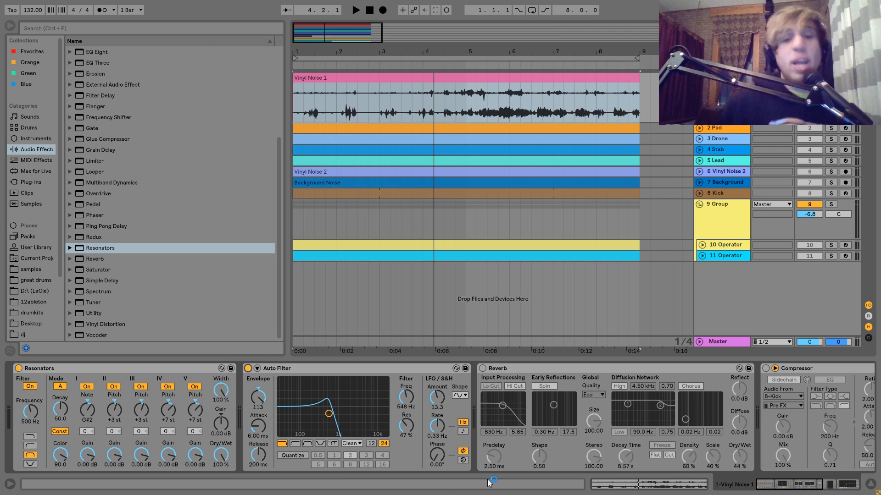
key("space")
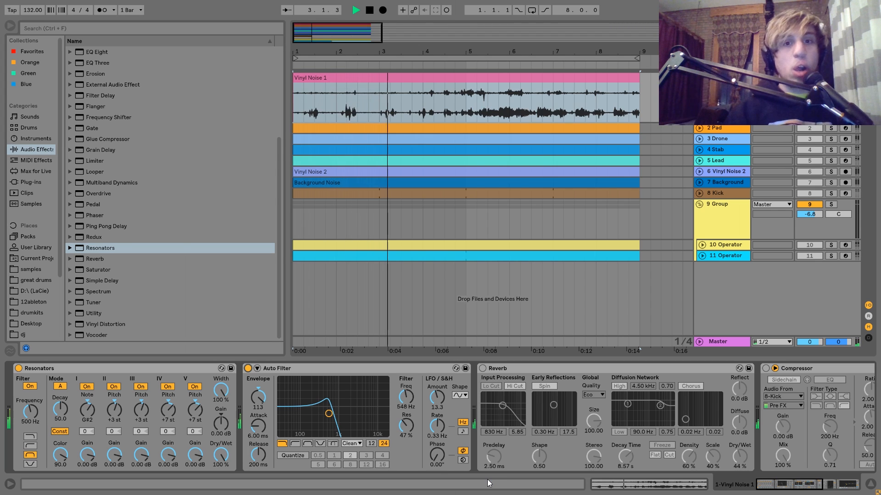
key("space")
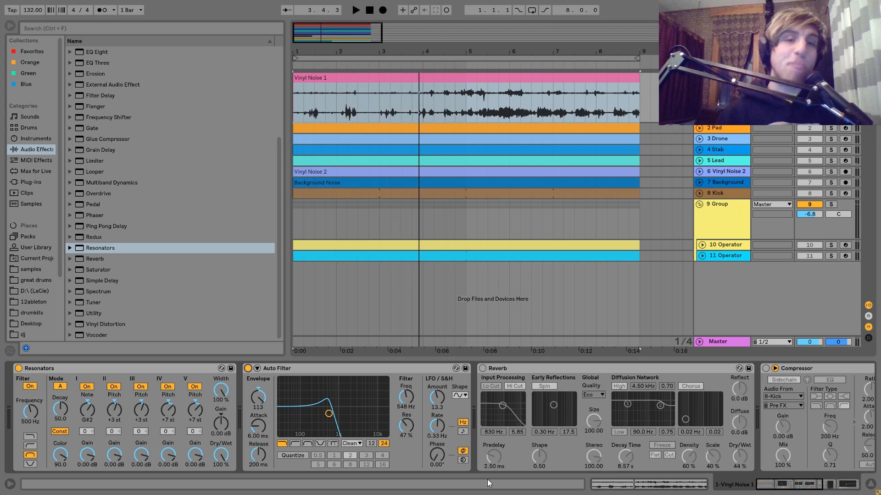
Compare the Vinyl Noise 1 playback with the Auto Filter bypassed and switched back on.
key("space")
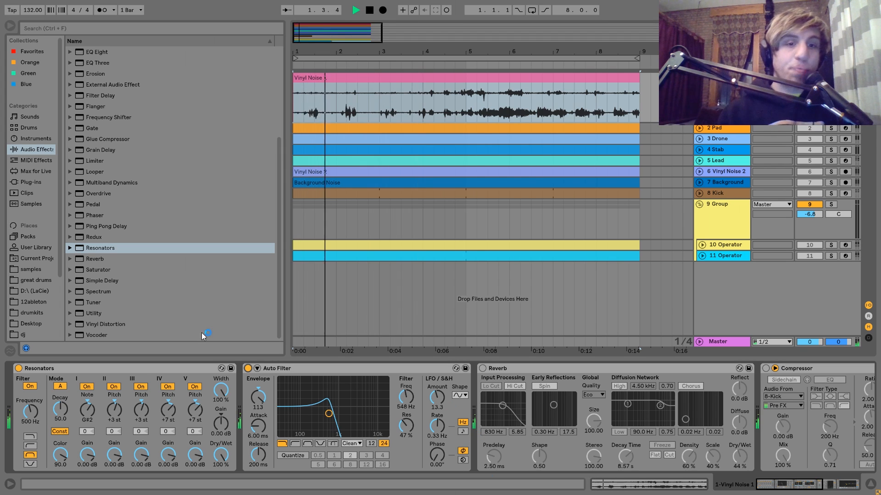
left_click(247, 368)
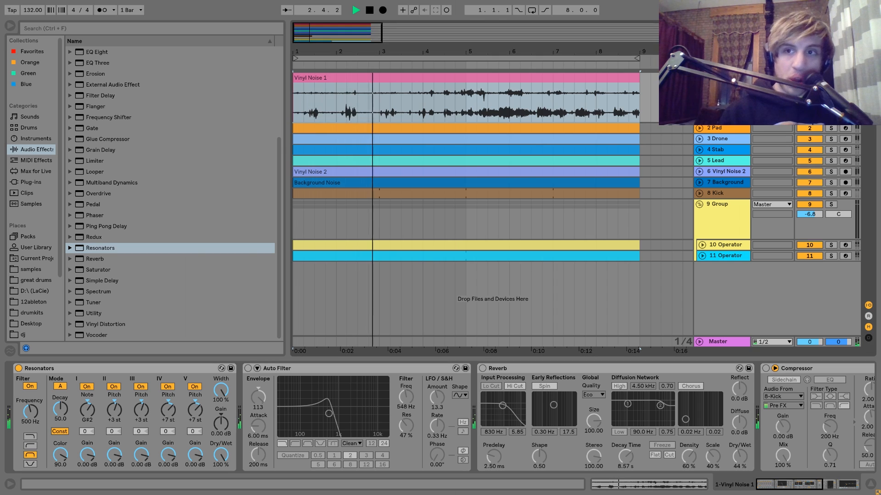
key("space")
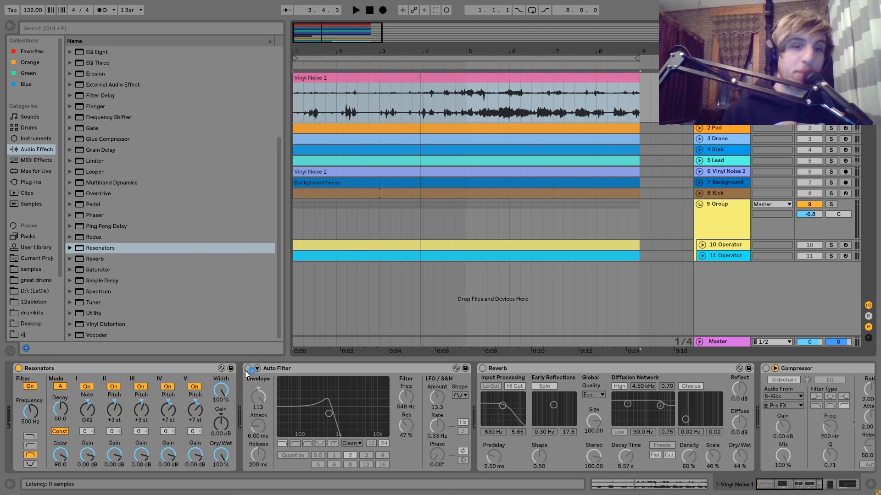
left_click(247, 369)
key("space")
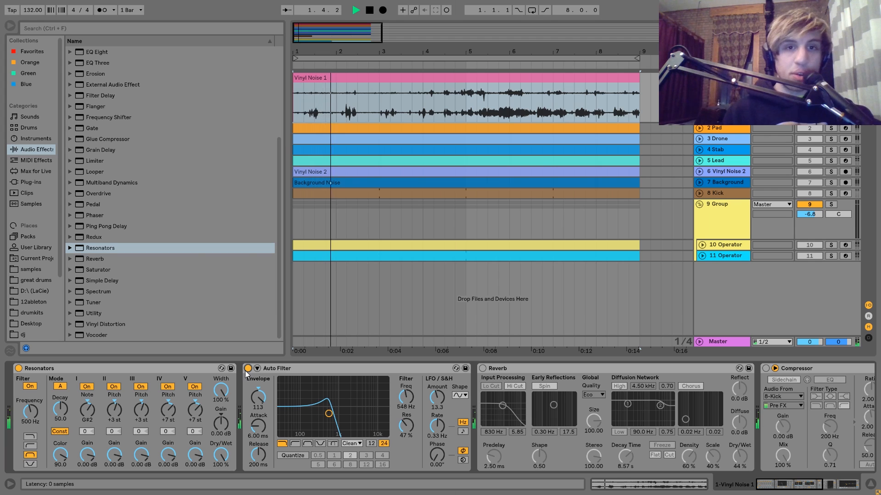
key("space")
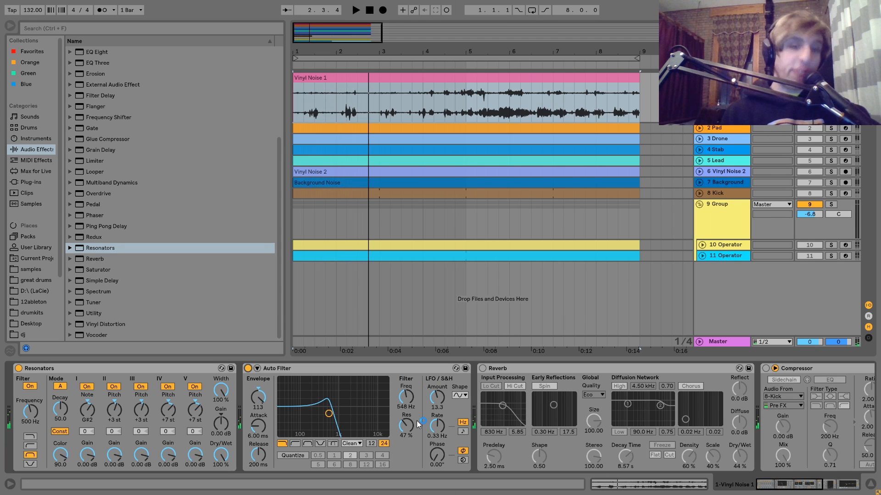
Turn on the Reverb on Vinyl Noise 1 and play the loop from the start to hear its tail.
scroll(416, 421, "right", 6)
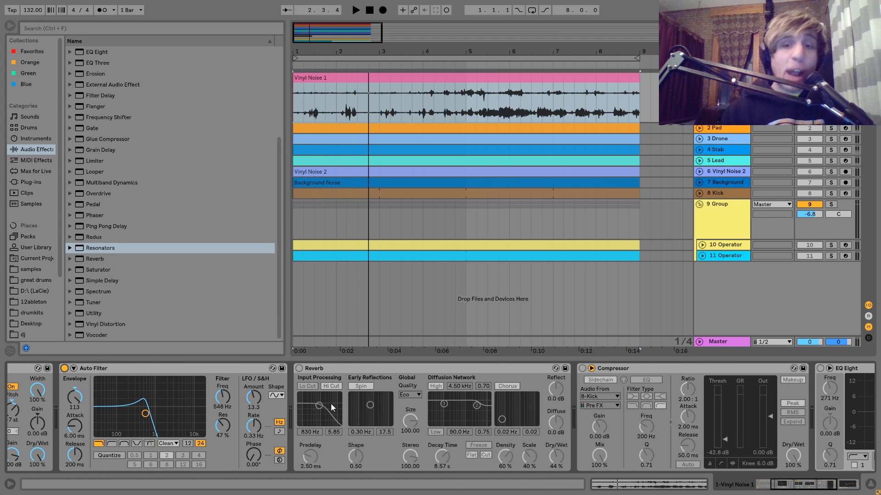
left_click(299, 369)
key("space")
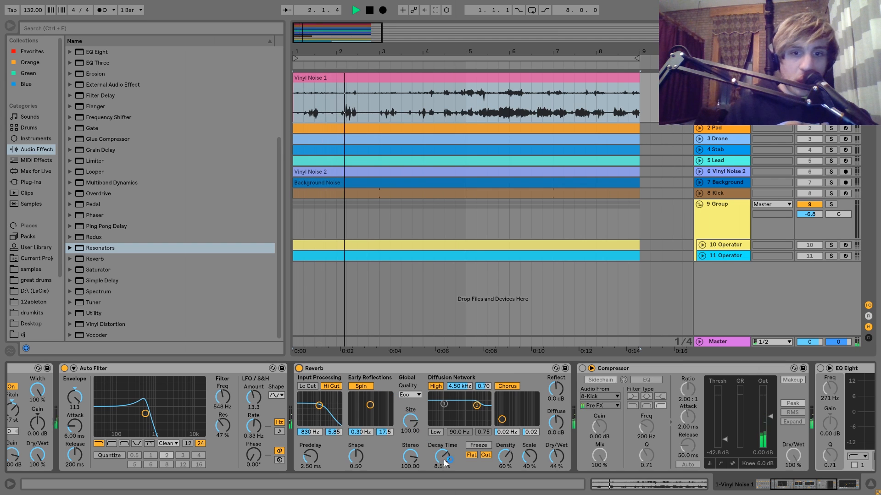
key("space")
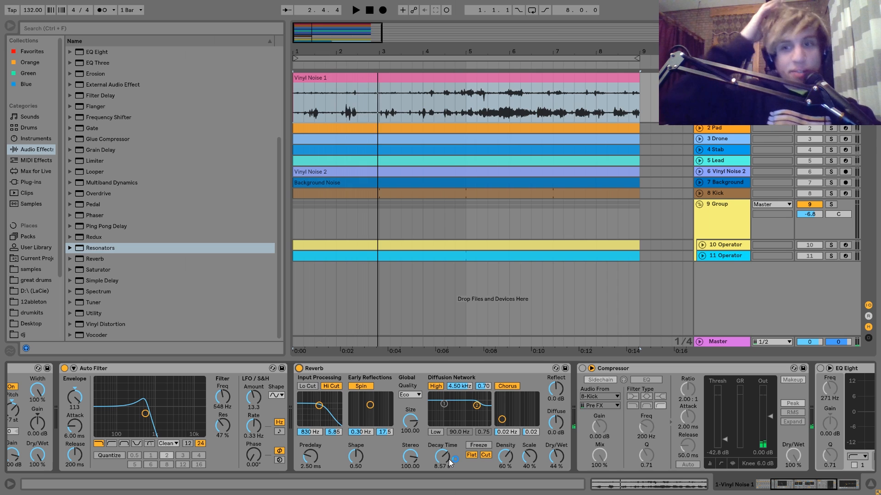
key("space")
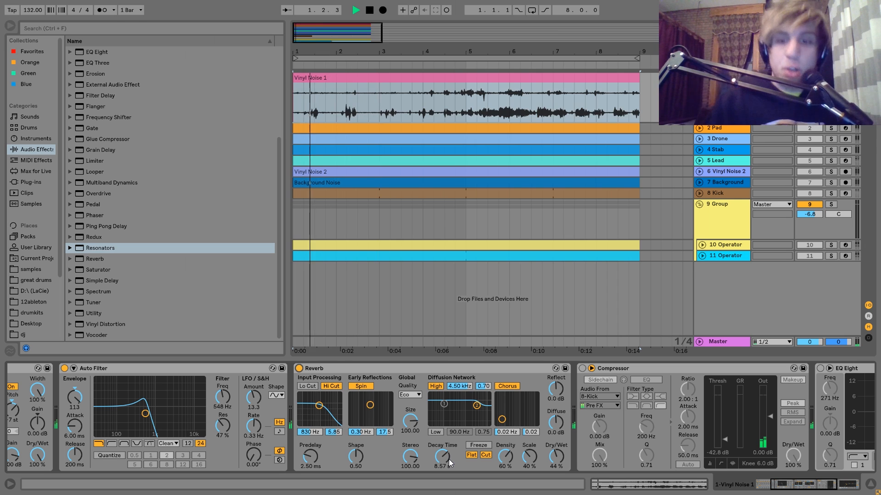
key("space")
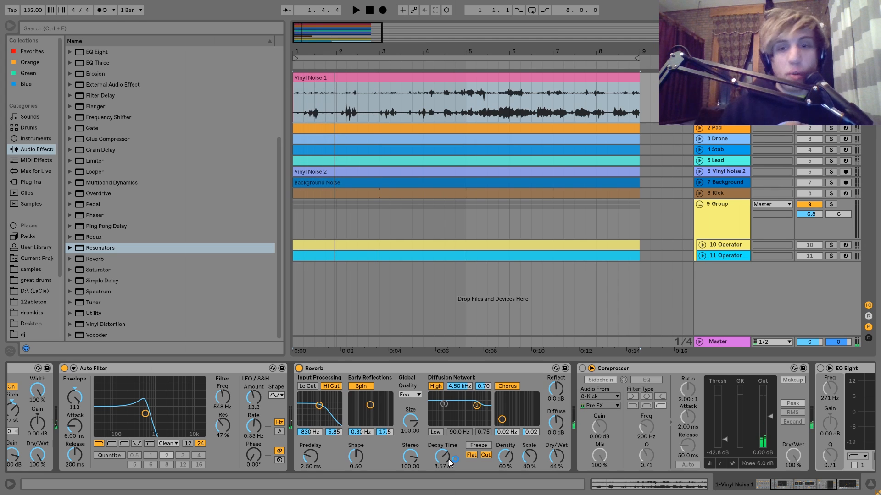
Turn on the sidechained Compressor and the EQ Eight at the end of the Vinyl Noise 1 chain.
scroll(427, 461, "down", 5)
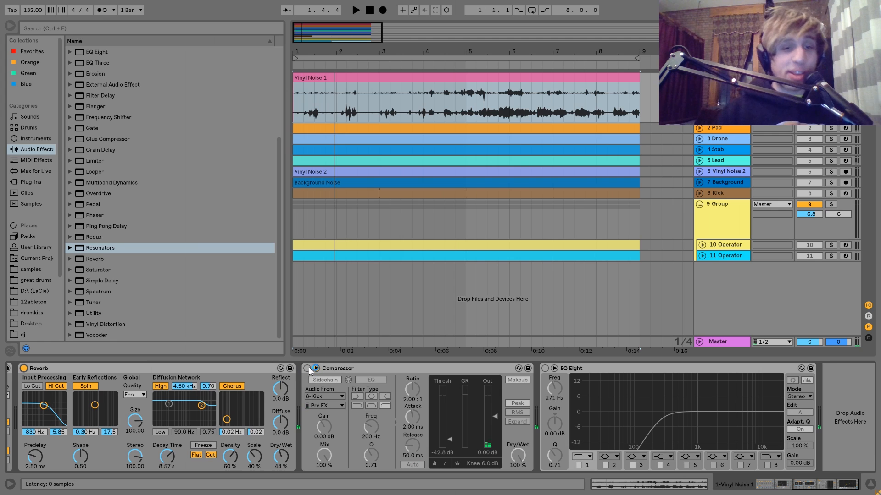
left_click(306, 368)
left_click(545, 369)
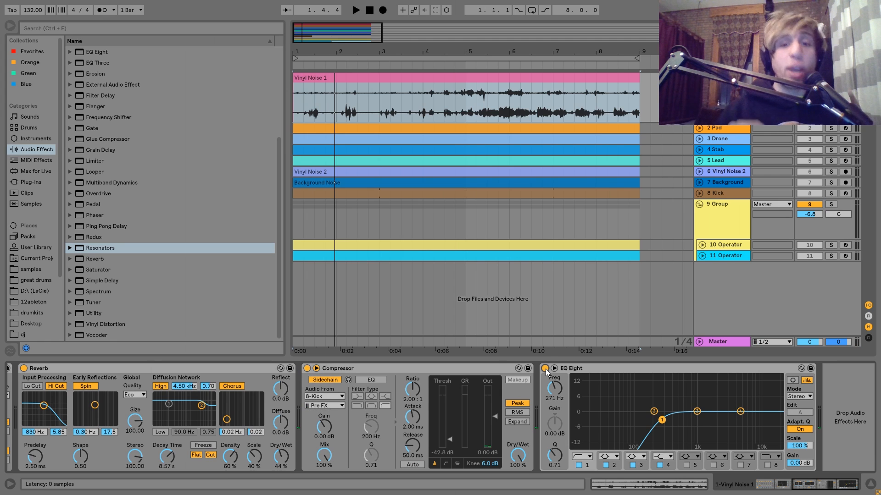
Solo and unfold the Pad track, show its devices and play it.
left_click(831, 129)
left_click(698, 128)
left_click(713, 130)
key("space")
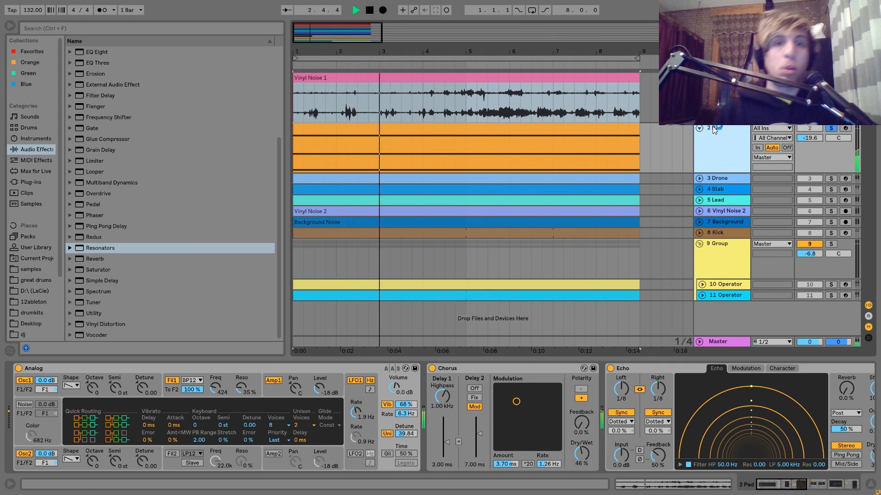
Open the Pad's MIDI clip and try its top note B3 an octave lower at B2, restoring the original pitch.
double_click(563, 133)
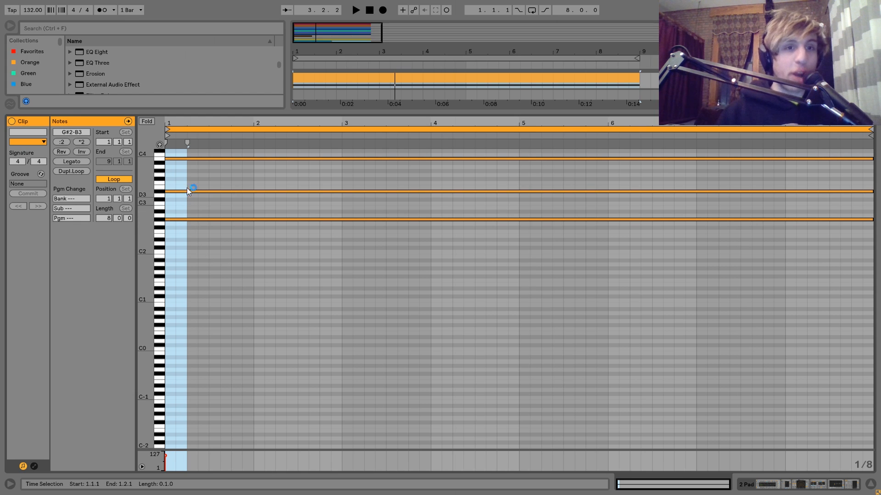
left_click(188, 158)
key("shift+Down")
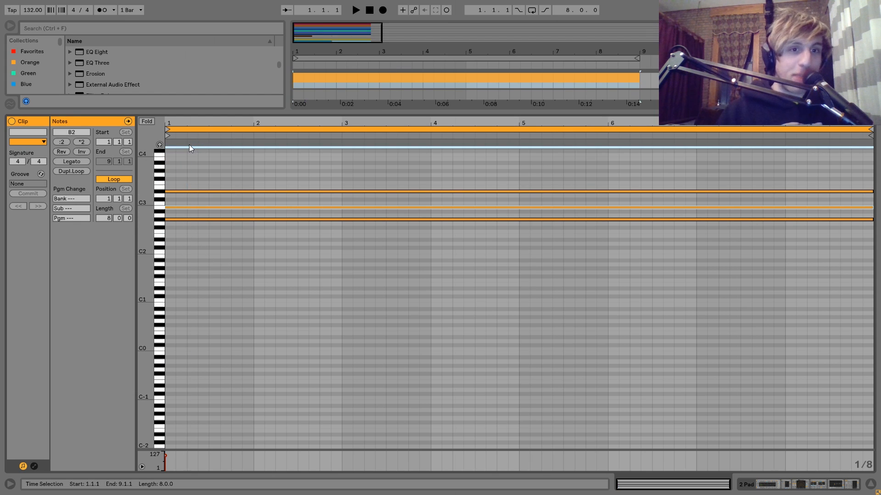
key("shift+Up")
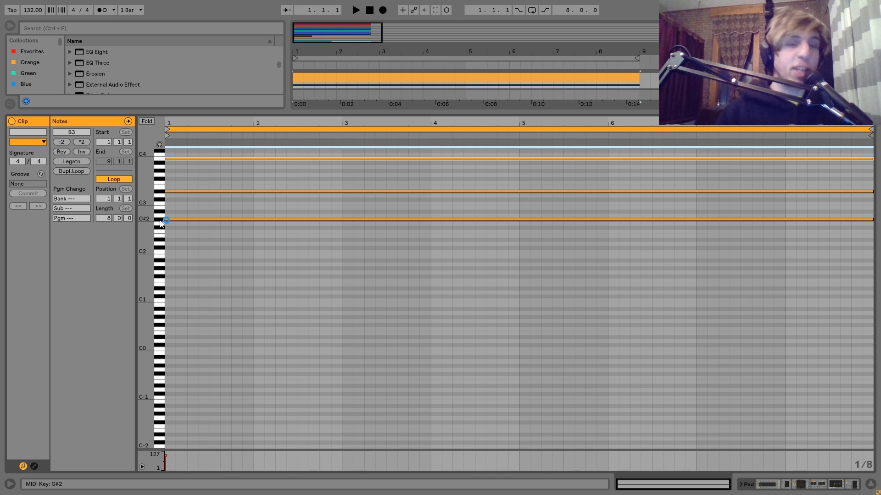
Play the Pad chord with its top note moved to A#3 and B2, and return the note to B3.
key("space")
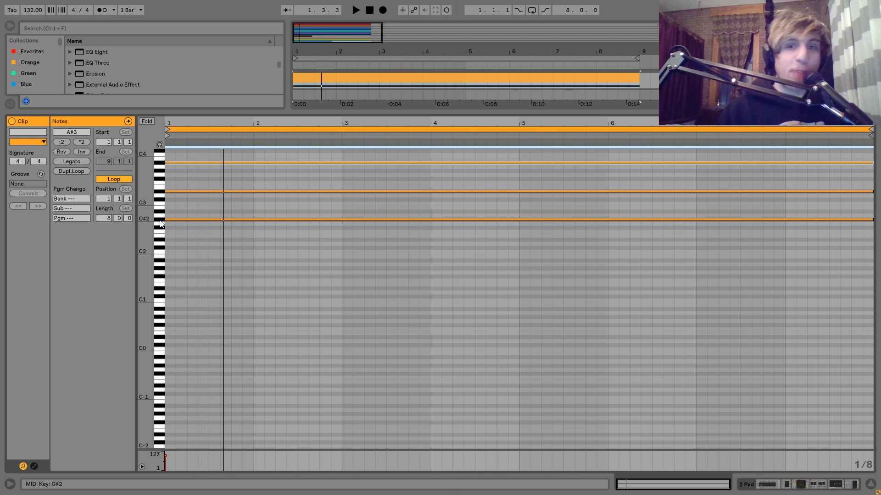
key("shift+Down")
key("space")
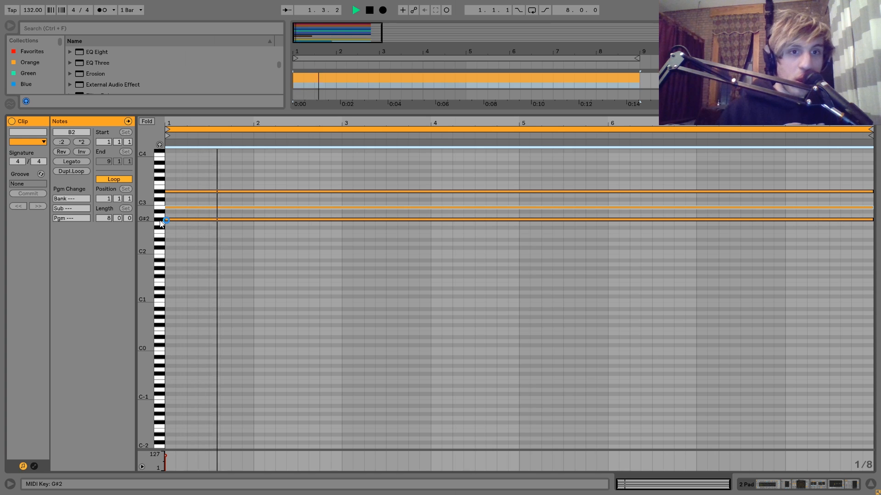
key("shift+Up")
key("space")
key("space")
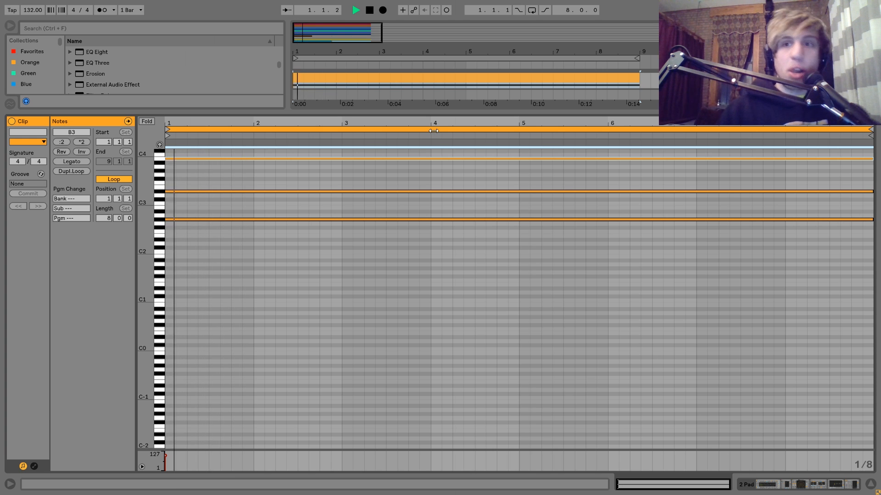
key("shift+Tab")
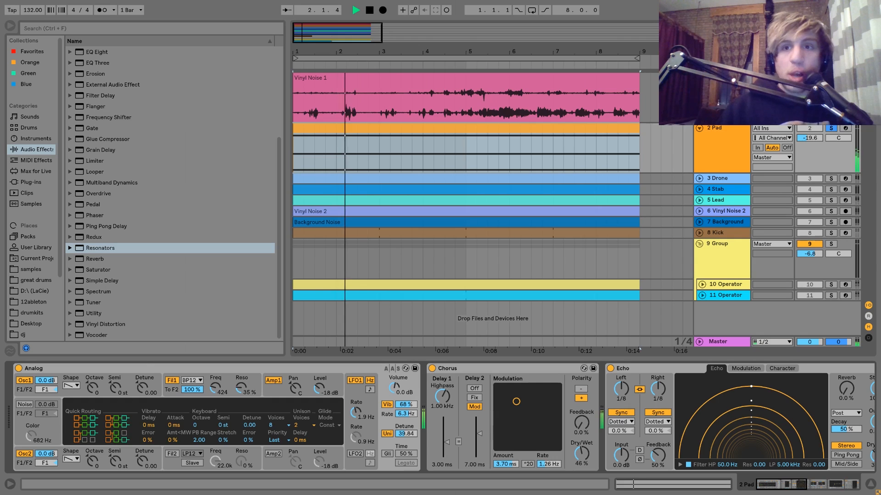
key("space")
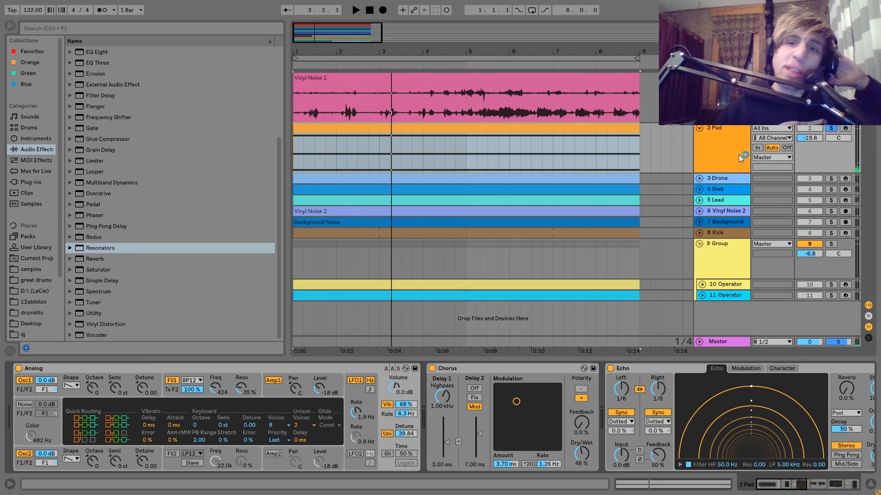
key("space")
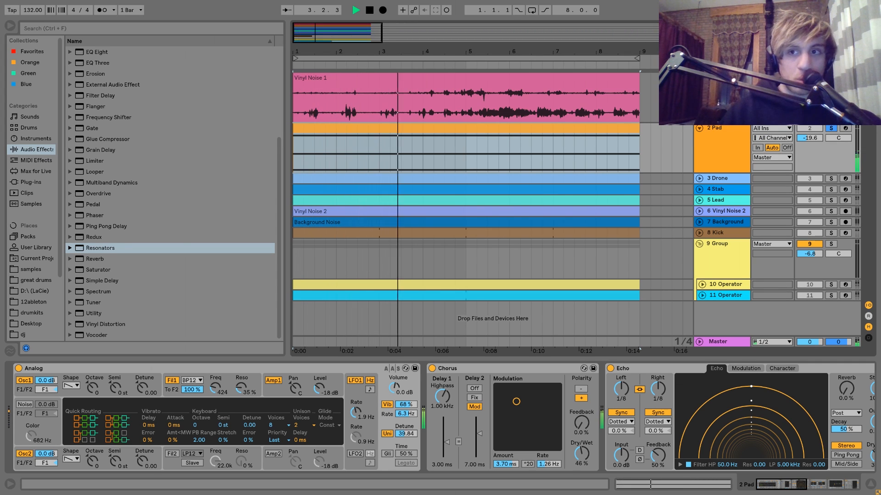
key("space")
left_click(719, 155)
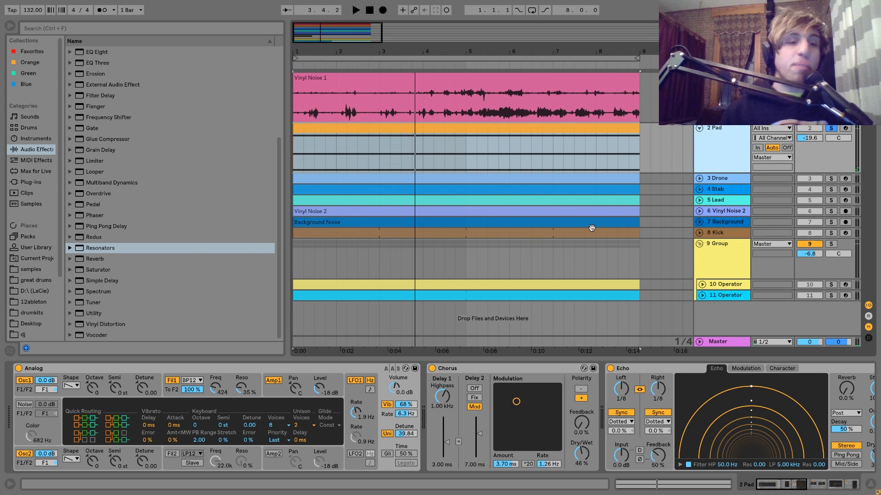
Display Analog's oscillator 1 and filter 1 settings on the Pad and play the loop with the Pad soloed.
left_click(78, 392)
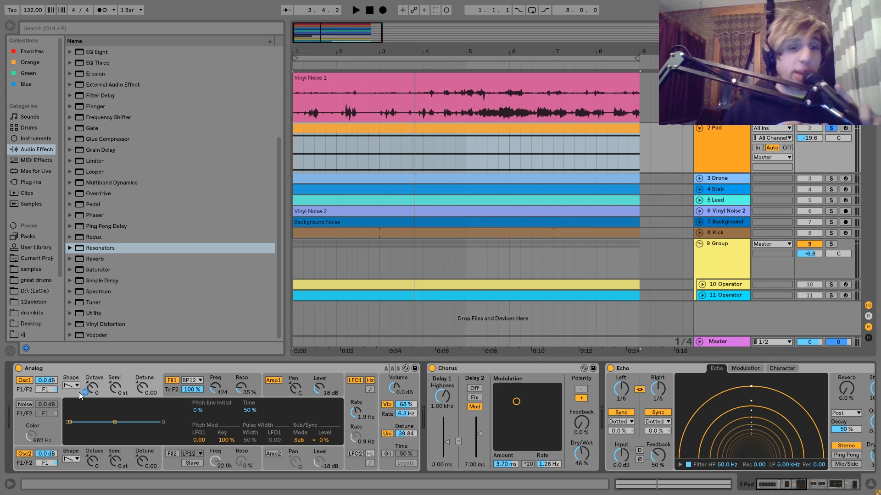
left_click(169, 392)
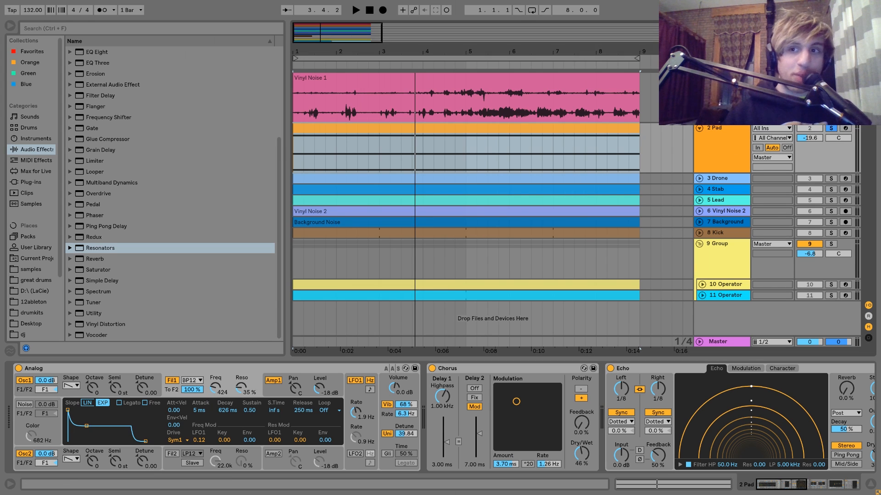
key("space")
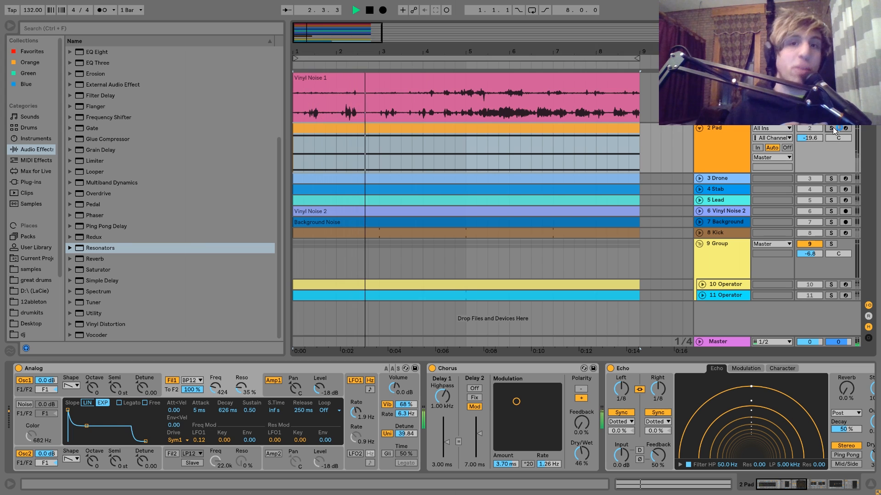
left_click(831, 130)
key("space")
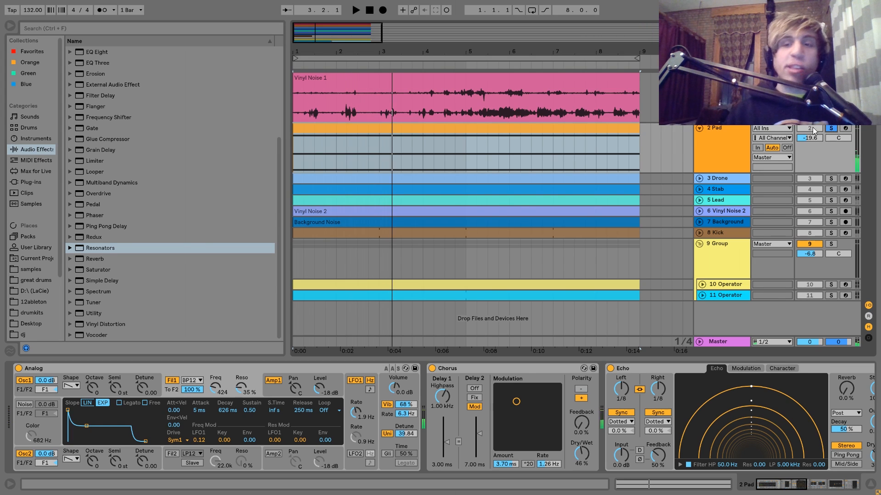
Compare the Pad playback with Analog's filter 1 switched off and back on.
left_click(743, 146)
key("space")
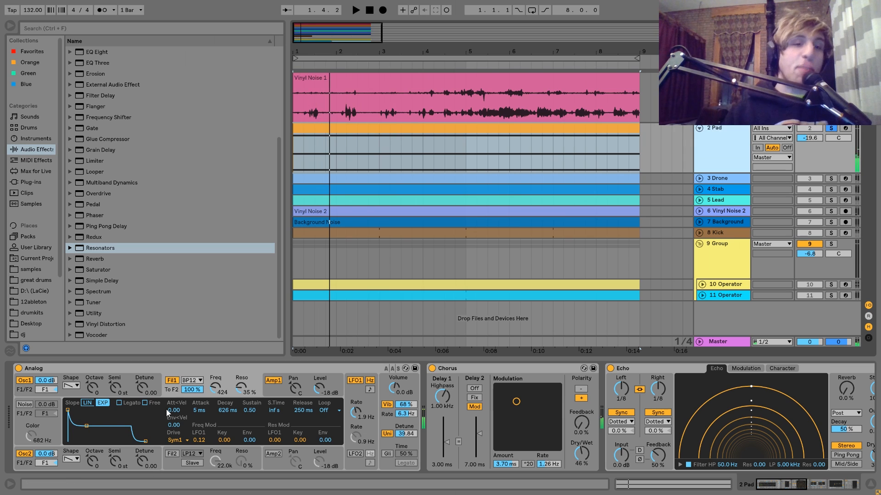
key("space")
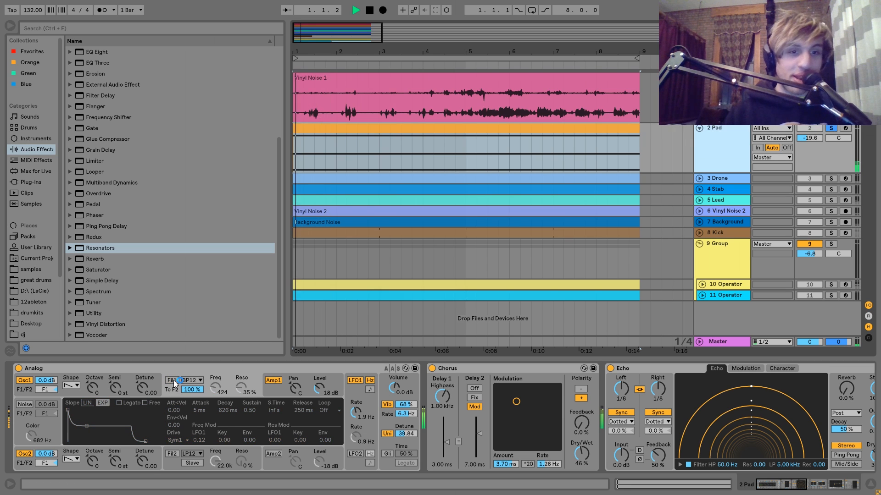
left_click(258, 472)
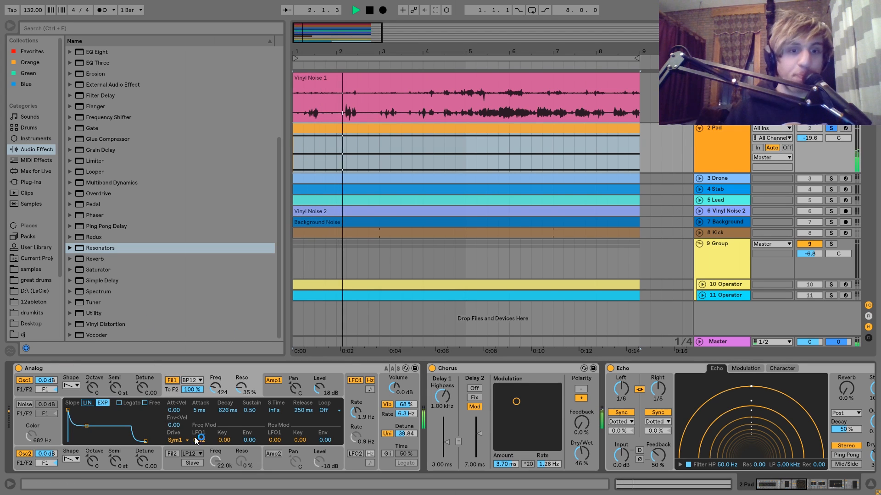
key("space")
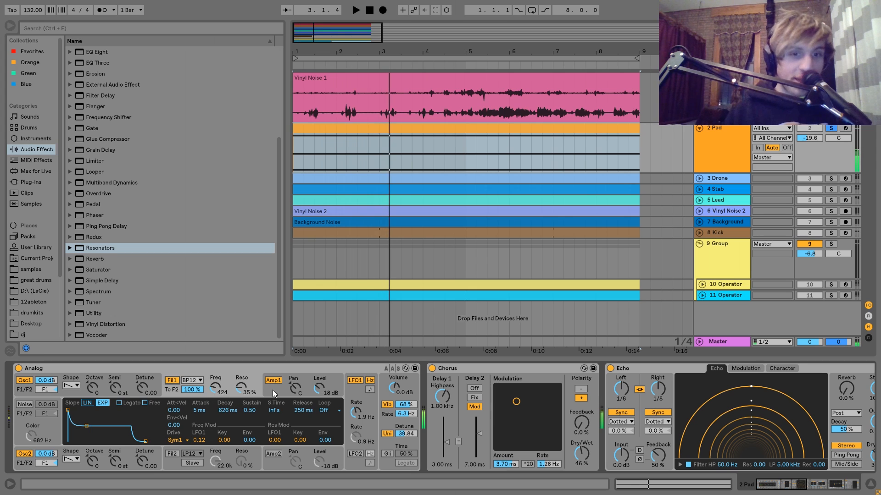
Examine Analog's amplifier 1, filter 1 modulation and global voice settings while auditioning the Pad.
left_click(280, 389)
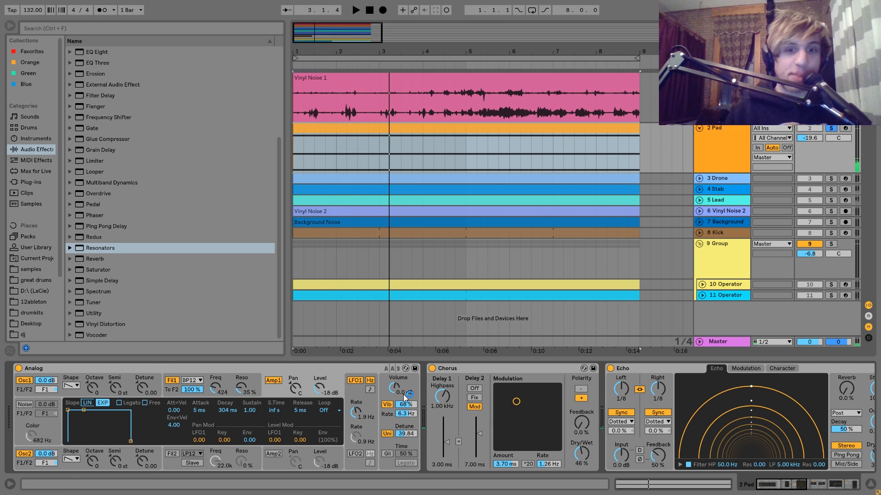
left_click(229, 381)
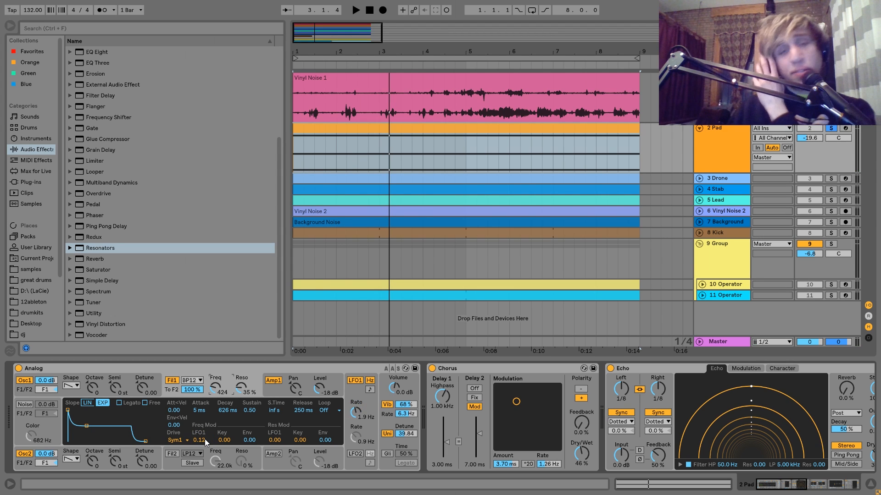
key("space")
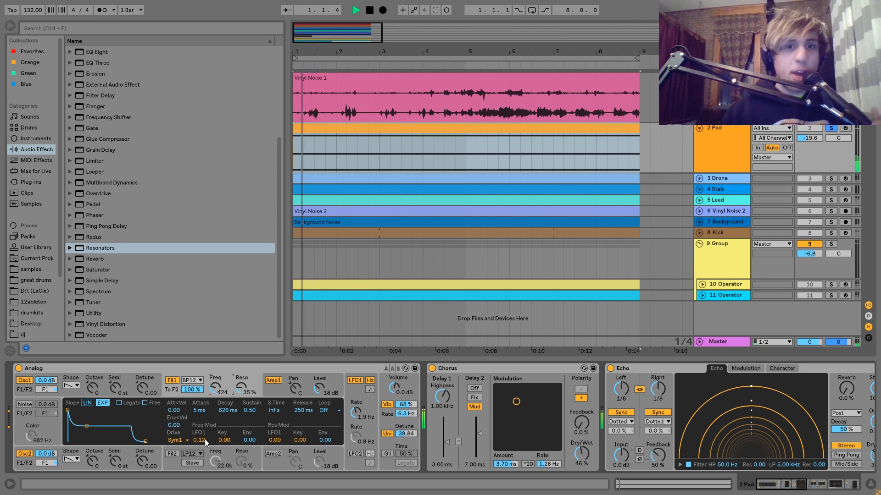
key("space")
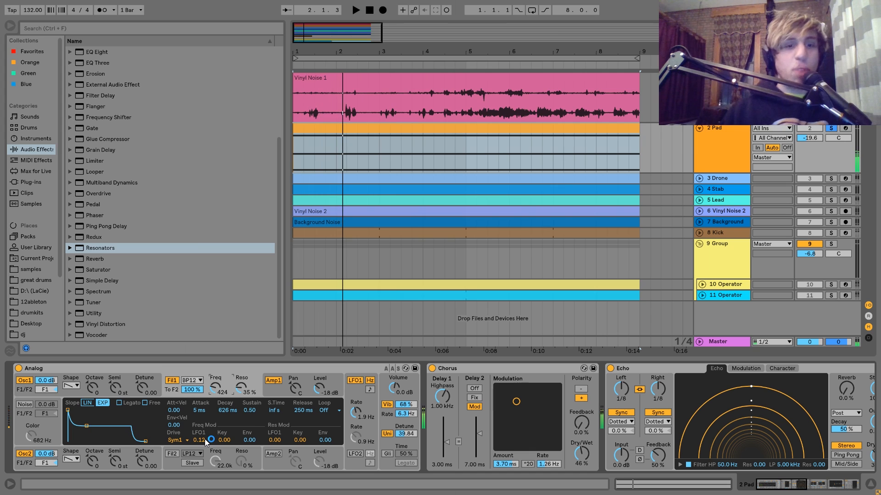
left_click(388, 419)
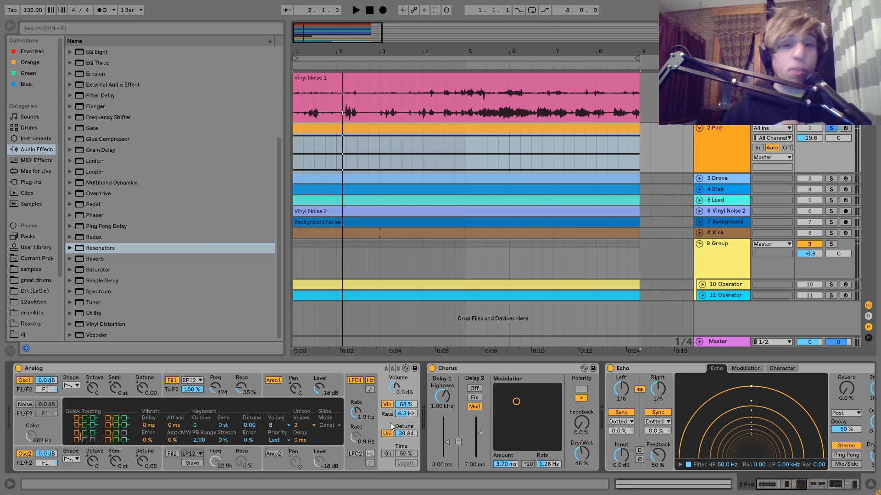
Compare the Pad playback with the Chorus bypassed and switched back on.
scroll(495, 411, "down", 5)
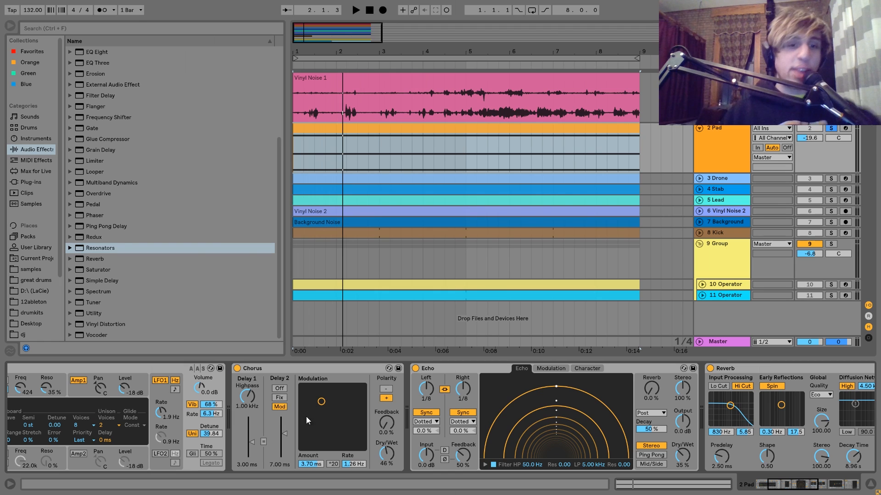
left_click(236, 369)
key("space")
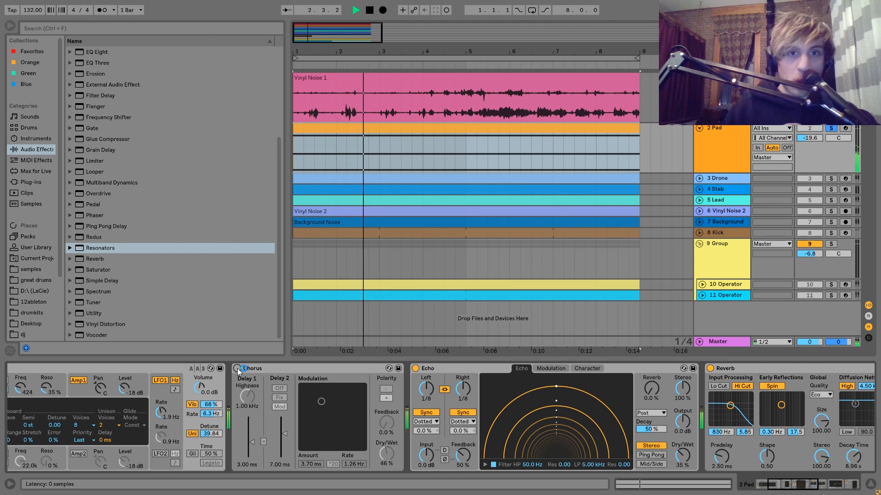
left_click(237, 369)
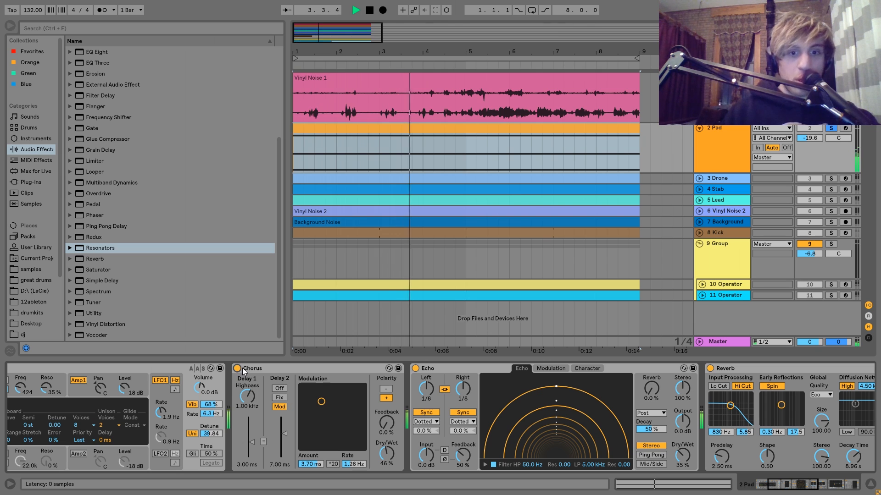
key("space")
Examine the Echo, Reverb, EQ Eight and kick-sidechained Compressor settings in the rest of the Pad's chain.
scroll(244, 372, "down", 8)
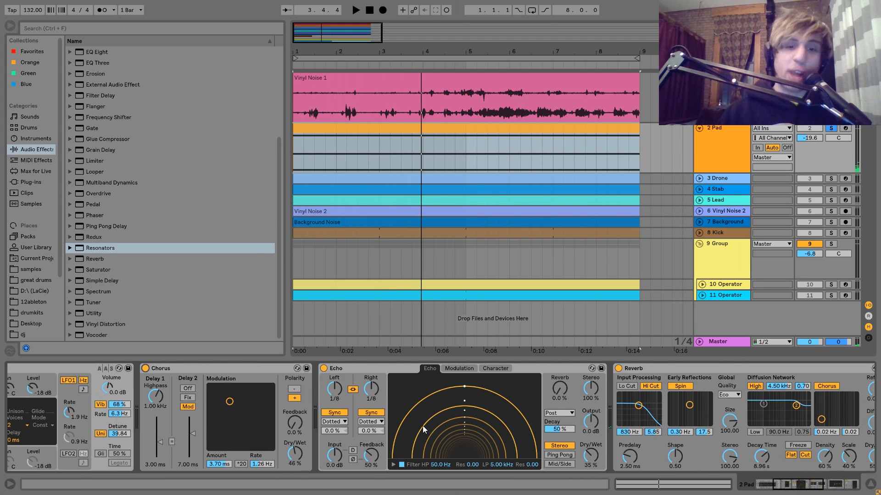
scroll(422, 425, "down", 8)
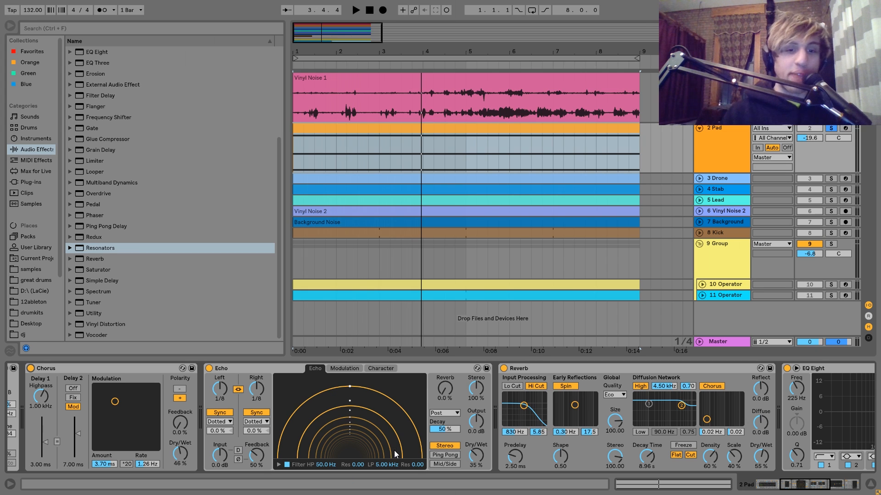
scroll(359, 423, "right", 10)
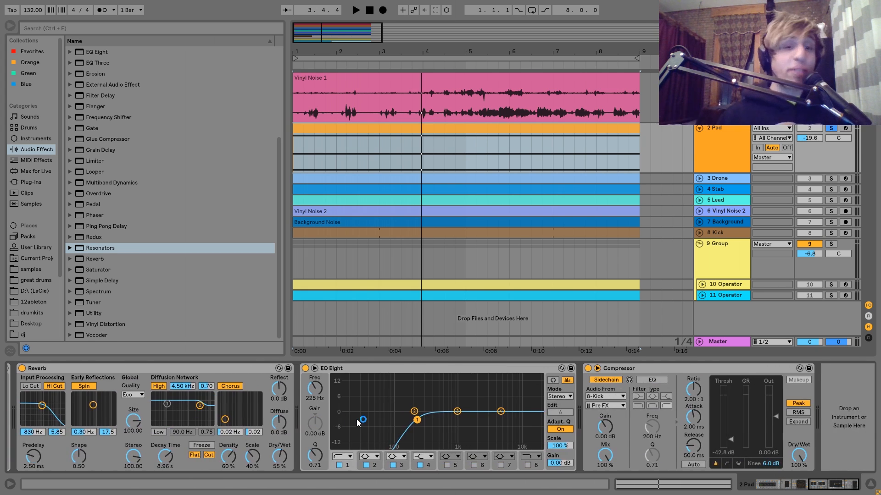
scroll(359, 422, "left", 3)
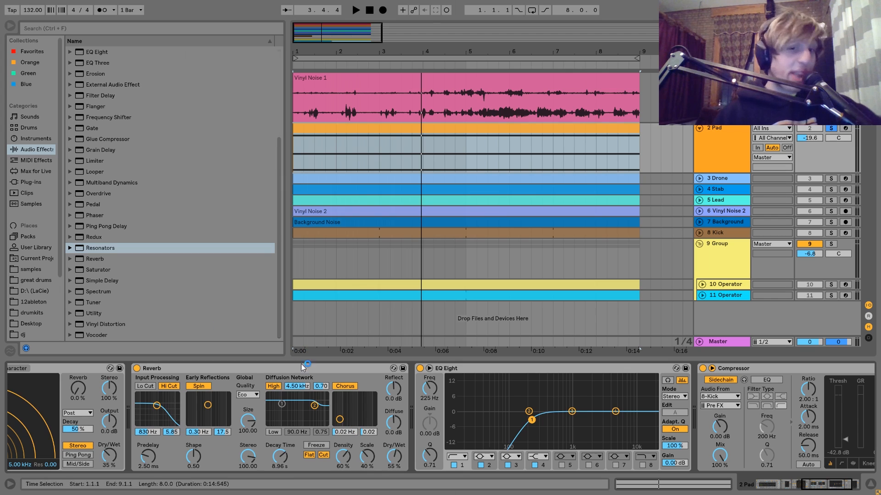
scroll(455, 459, "right", 4)
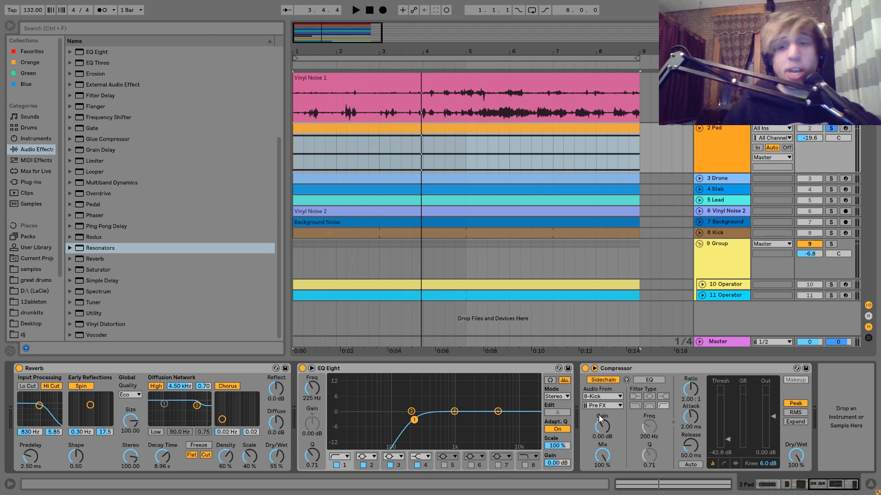
Show the Drone track's devices, unfold and solo the track, and play it.
left_click(738, 180)
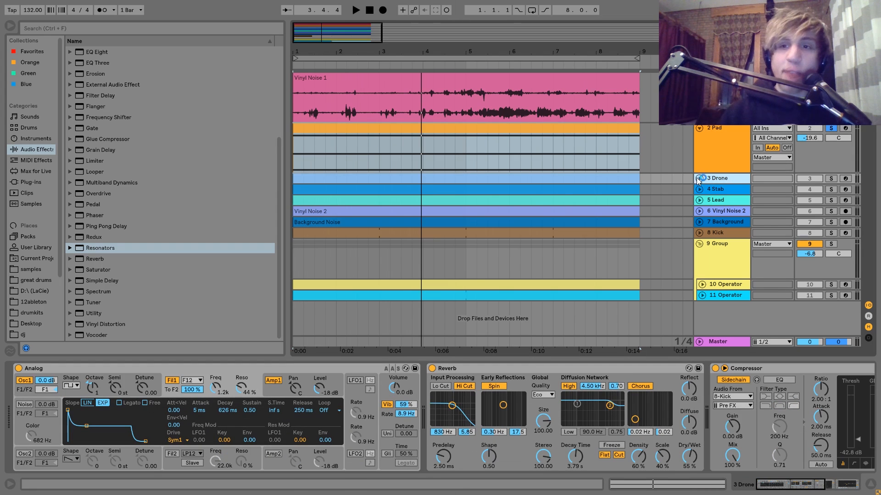
left_click(699, 179)
left_click(831, 180)
key("space")
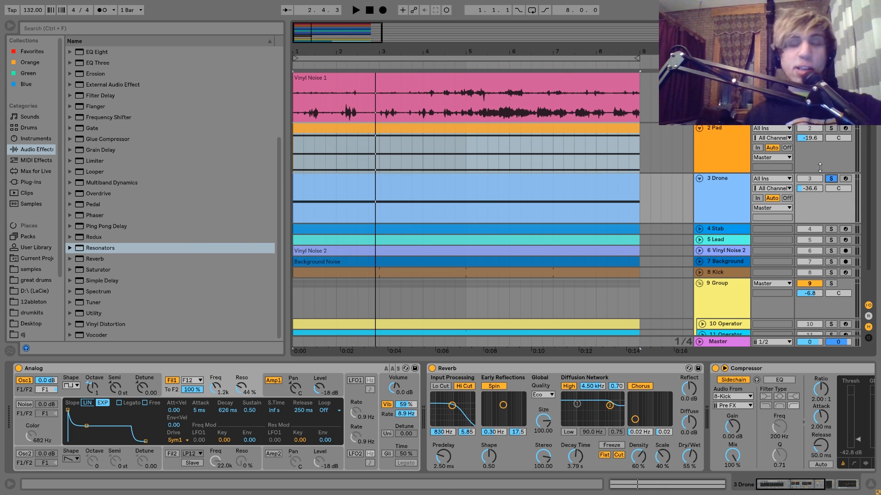
Unsolo the Drone and play the loop from the start with the full mix.
left_click(830, 178)
key("space")
left_click(831, 129)
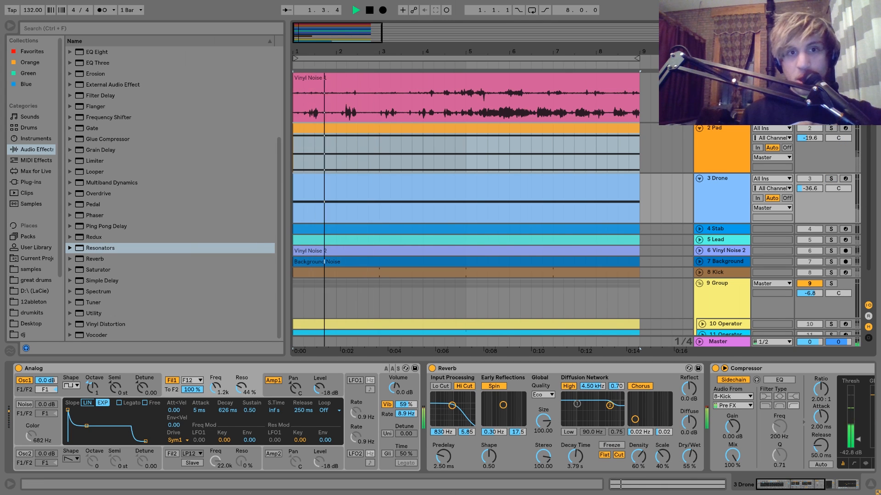
key("space")
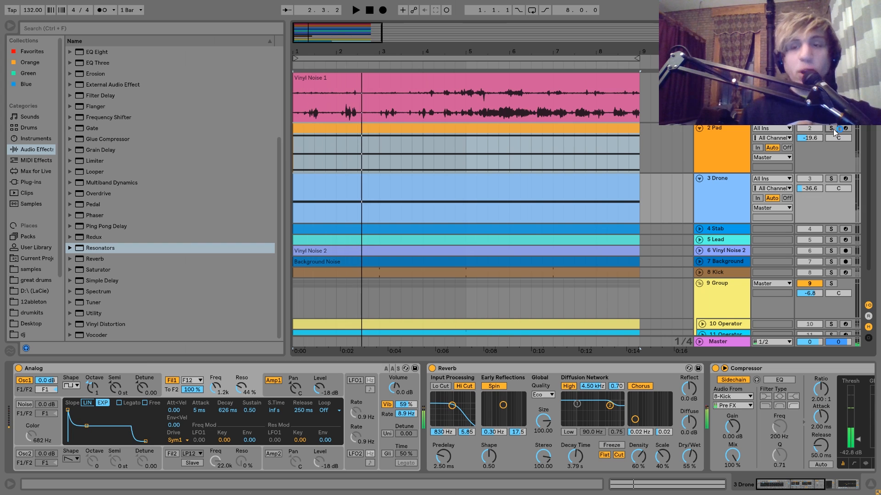
Unsolo the Pad and compare the full mix with the Drone muted and with it switched back on.
key("space")
left_click(831, 128)
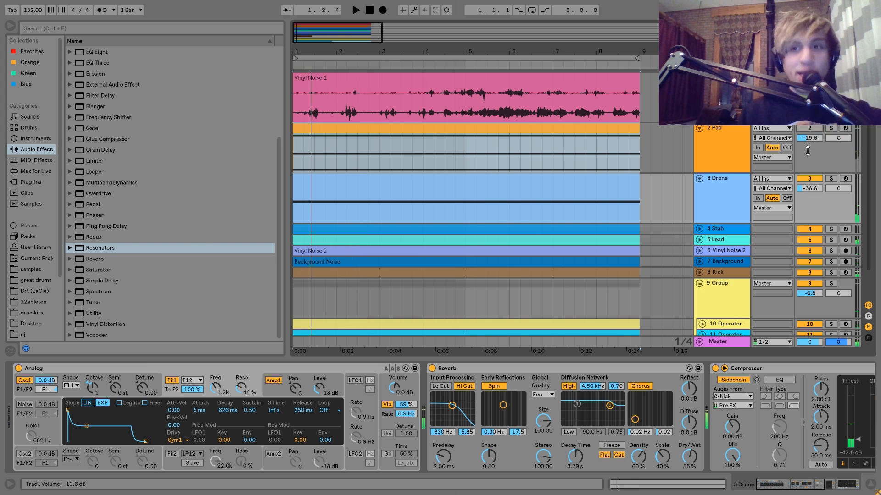
key("space")
left_click(809, 178)
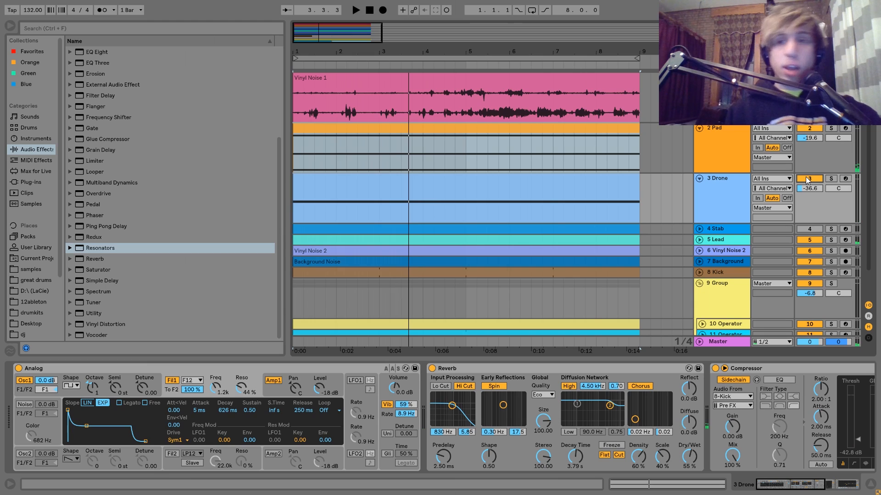
key("F4")
key("space")
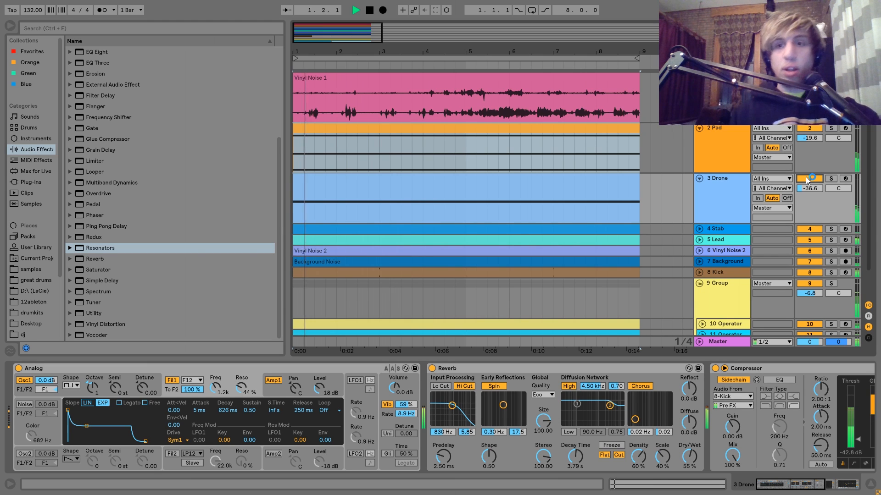
left_click(731, 182)
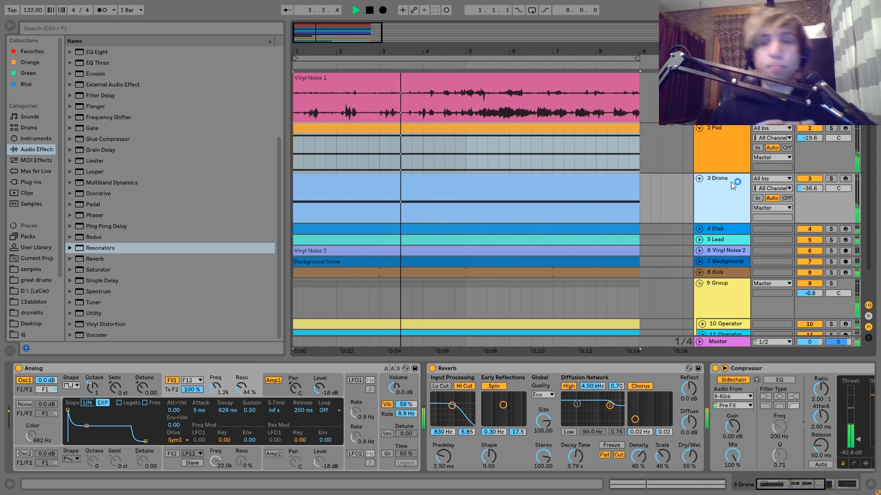
key("space")
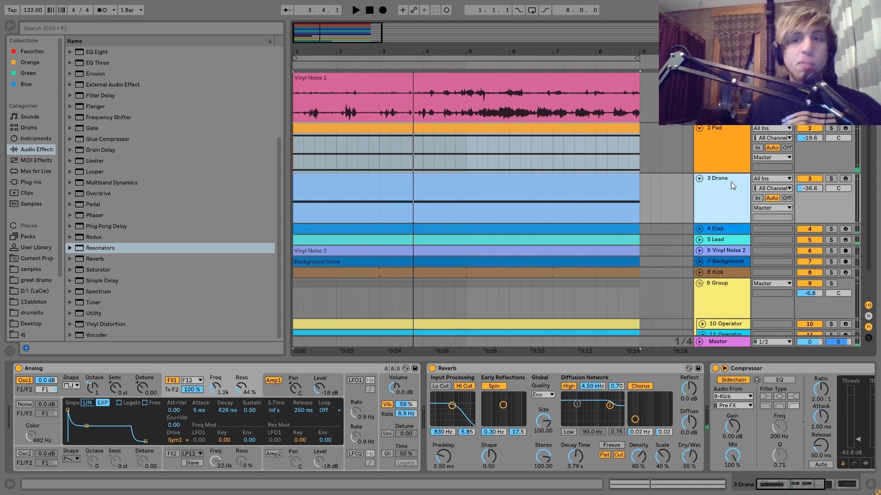
Solo the Pad, play it from the start, and add the Drone to the solo to hear both together.
left_click(832, 129)
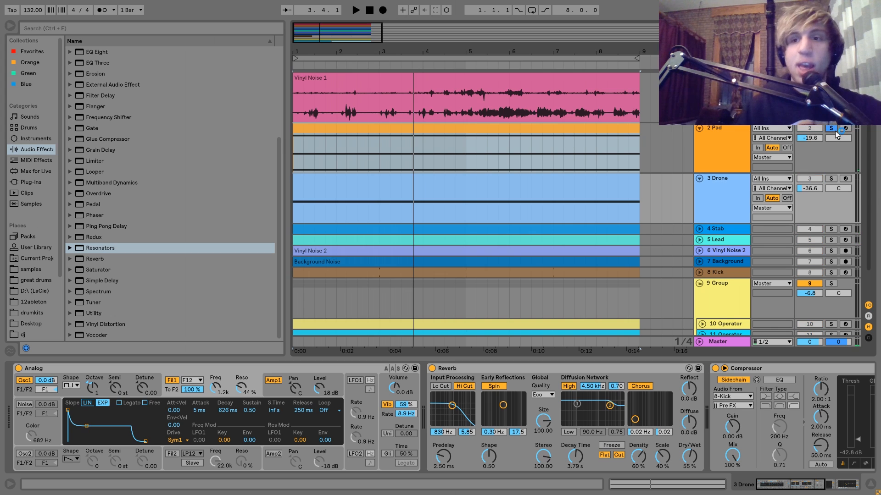
key("space")
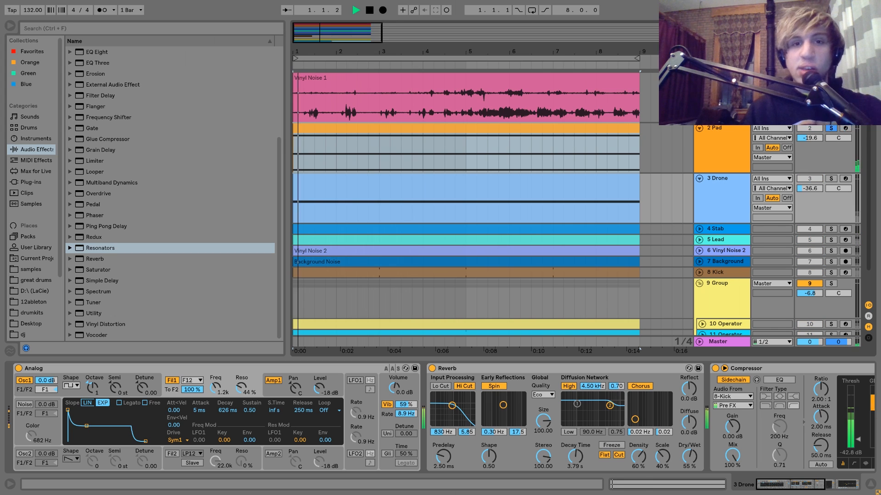
left_click(831, 179, "ctrl")
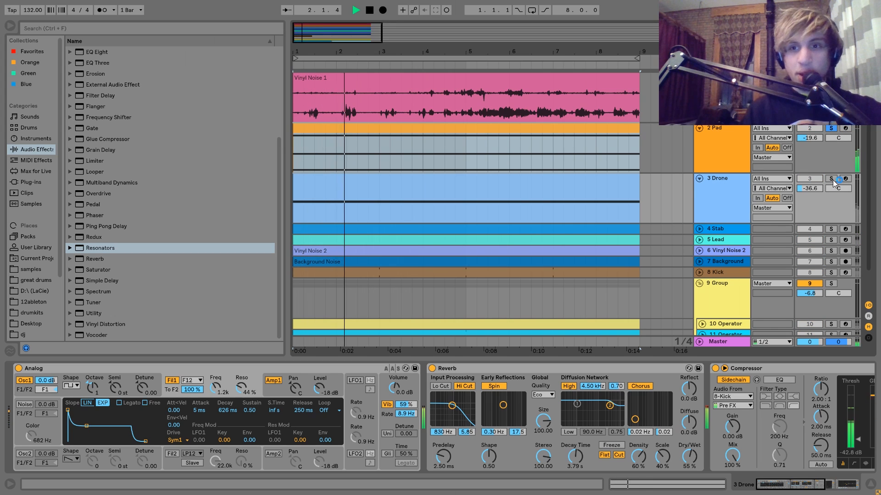
left_click(739, 183)
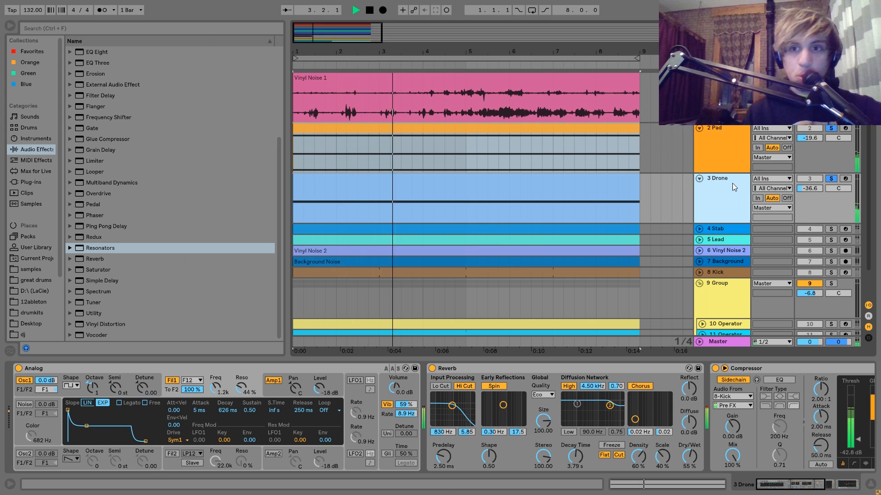
key("space")
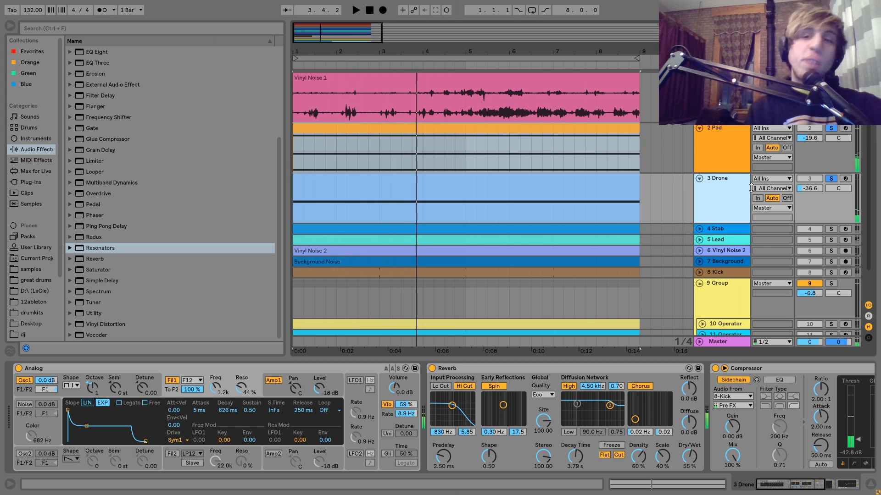
Solo only the Drone and view the notes in its MIDI clip.
left_click(830, 178)
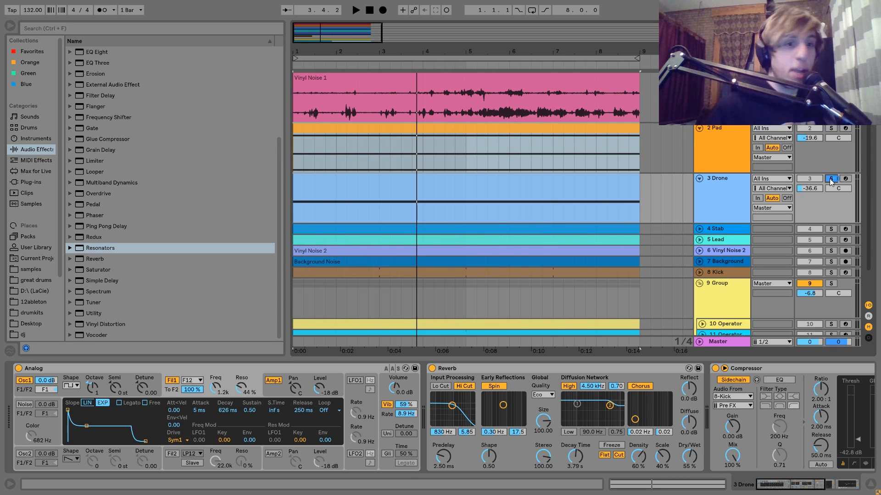
left_click(831, 180)
left_click(728, 199)
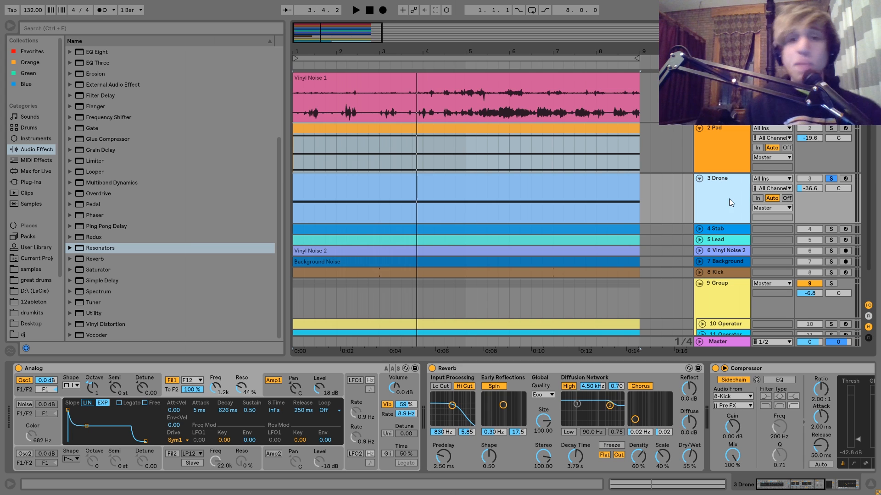
double_click(574, 191)
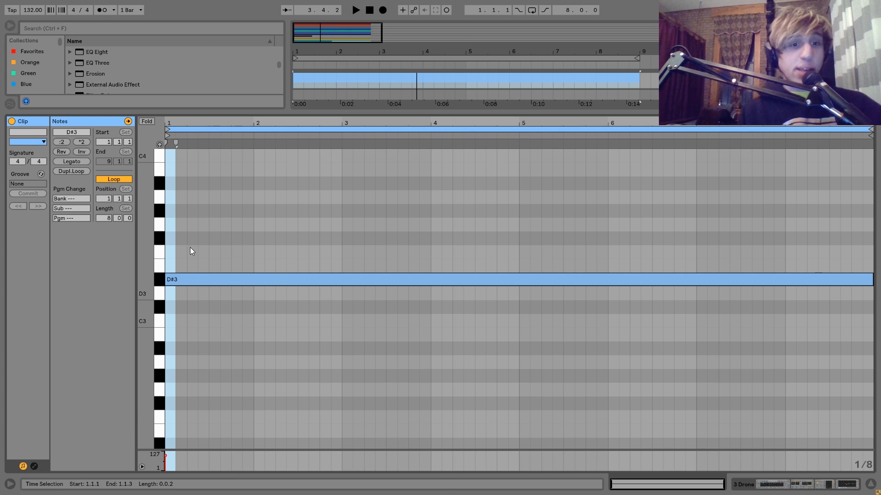
Examine the oscillator, filter, amp envelope and vibrato settings of the Drone's Analog synth while auditioning the track.
left_click(830, 489)
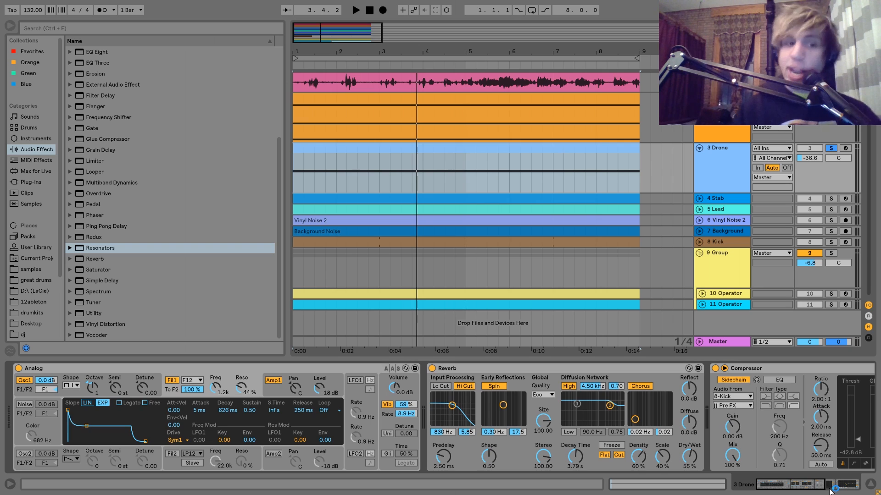
left_click(71, 394)
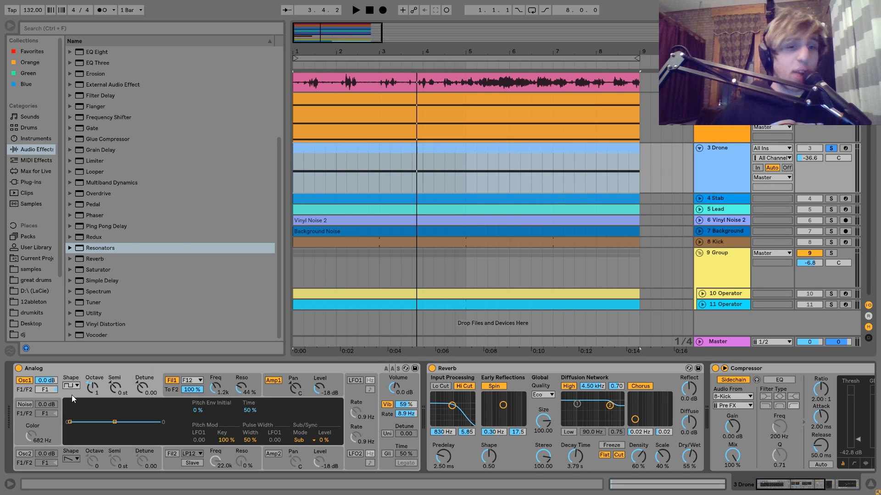
left_click(177, 392)
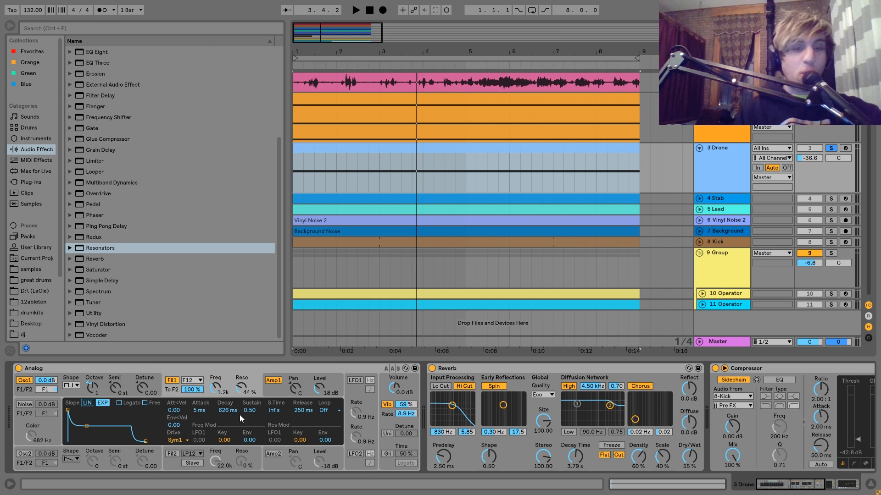
key("space")
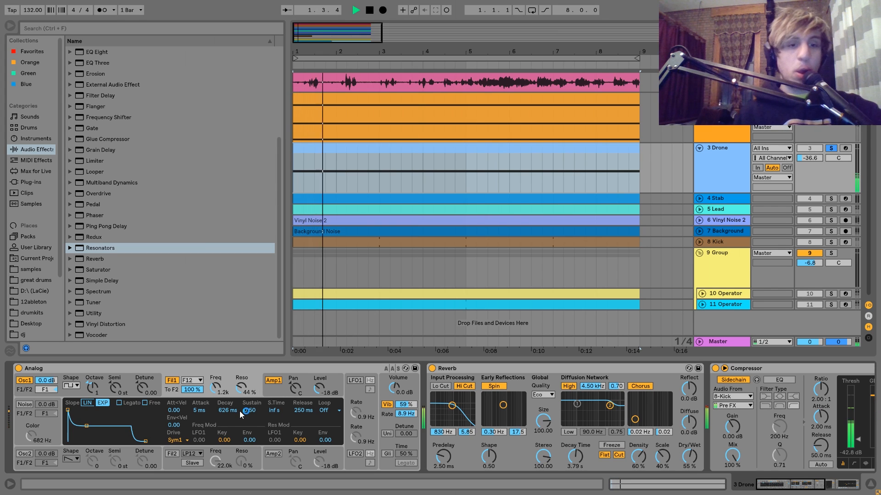
left_click(172, 381)
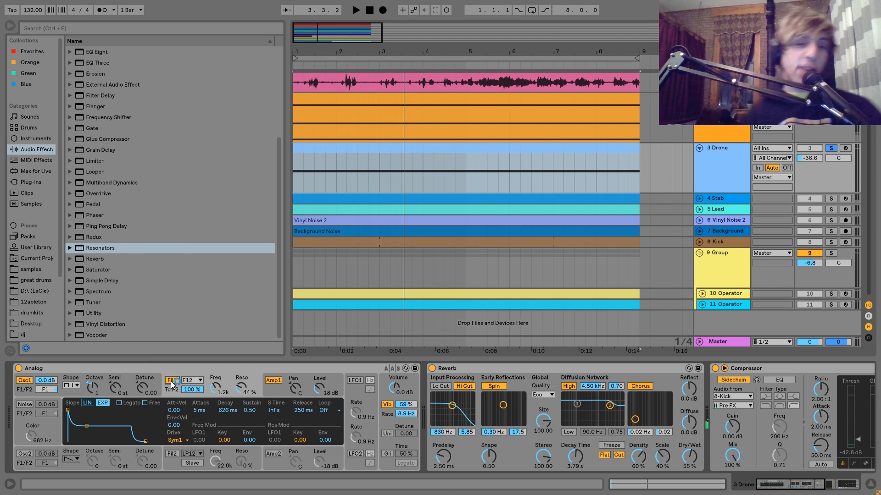
key("space")
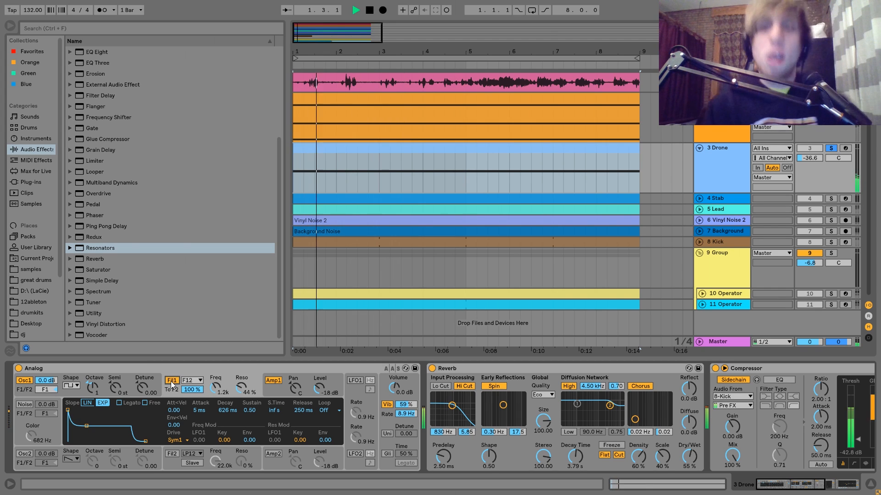
key("space")
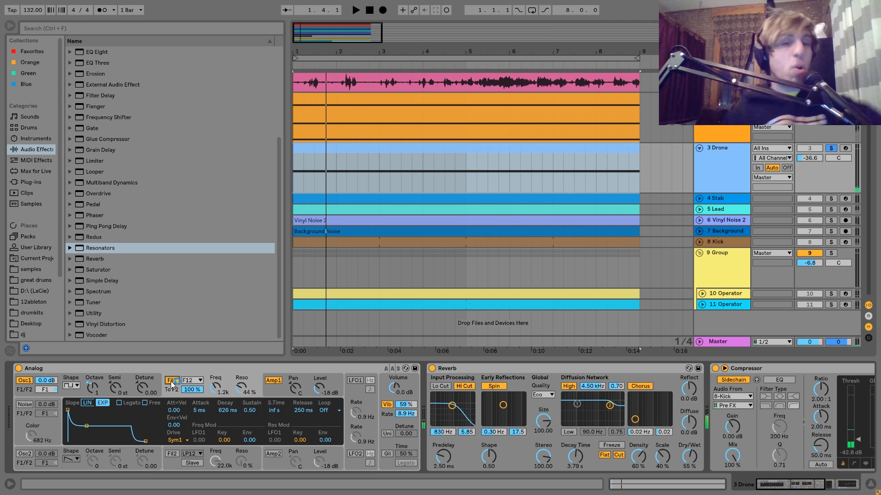
left_click(273, 394)
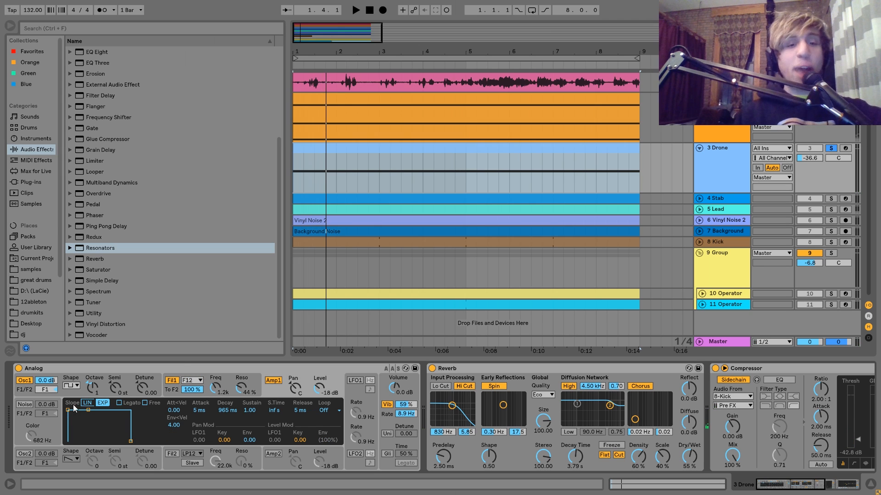
left_click(387, 419)
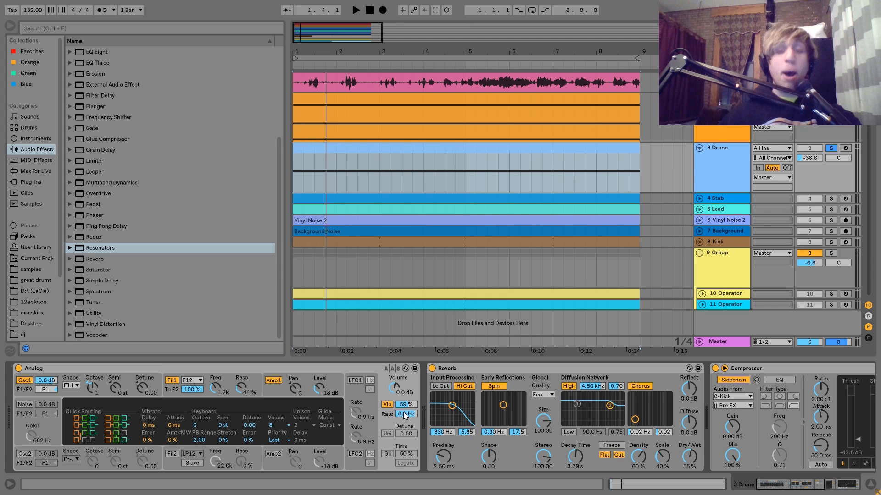
Examine the Reverb, kick-sidechained Compressor and EQ Eight in the rest of the Drone's chain, playing the track briefly.
scroll(406, 415, "right", 5)
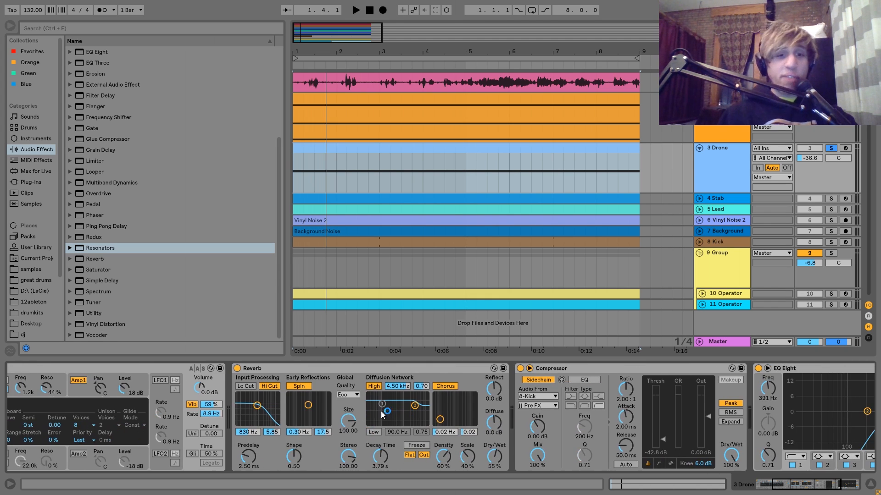
key("space")
scroll(398, 423, "right", 5)
scroll(398, 423, "right", 2)
key("space")
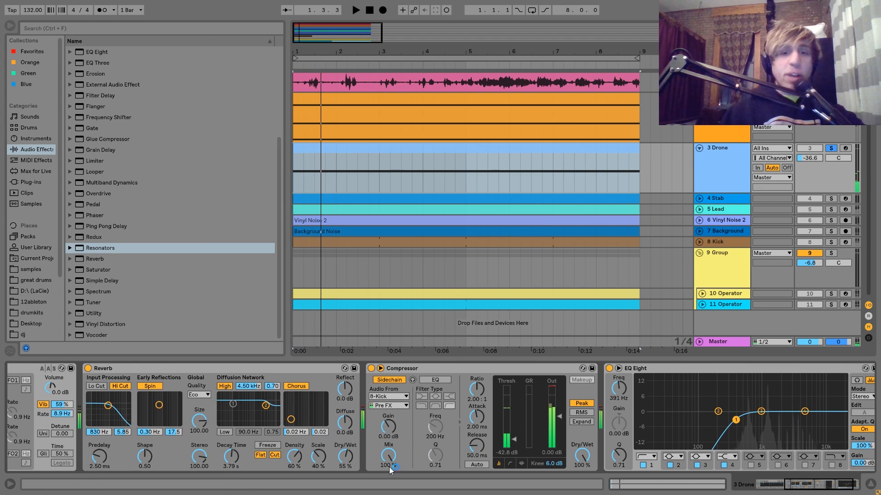
left_click(429, 368)
scroll(472, 423, "right", 2)
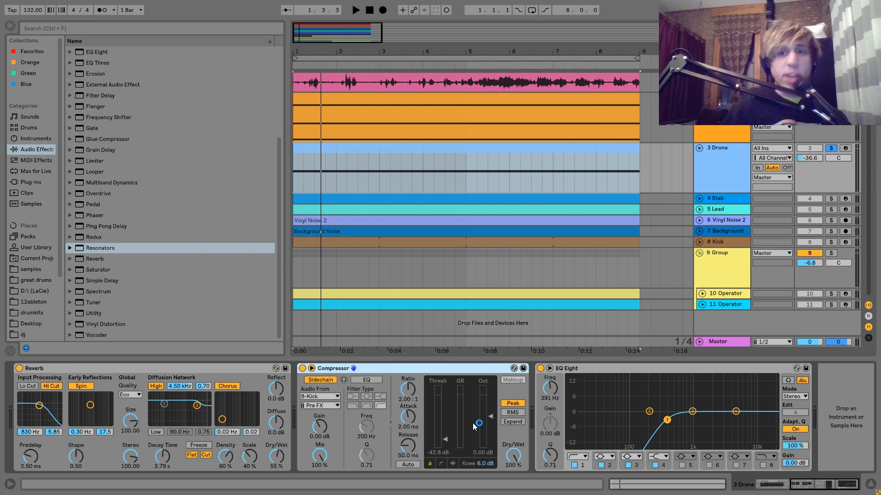
Show the Stab track's devices, unfold and solo the track, and play it.
left_click(713, 202)
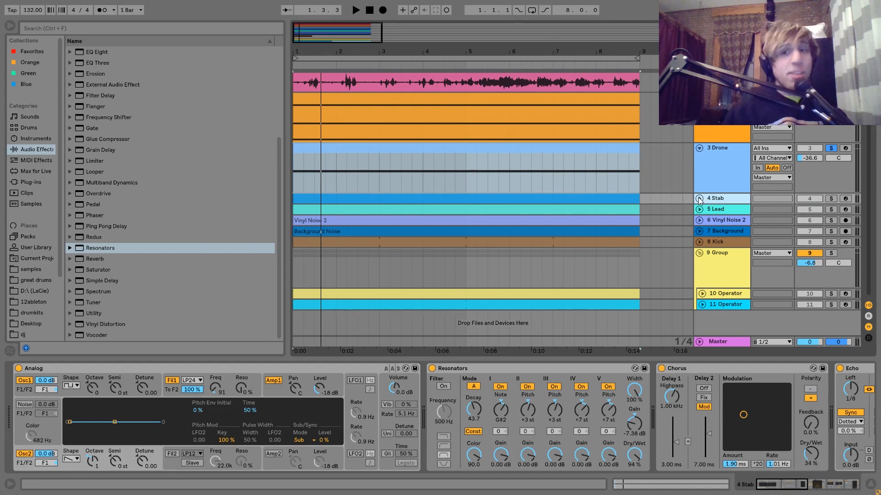
double_click(713, 203)
left_click(829, 199)
key("space")
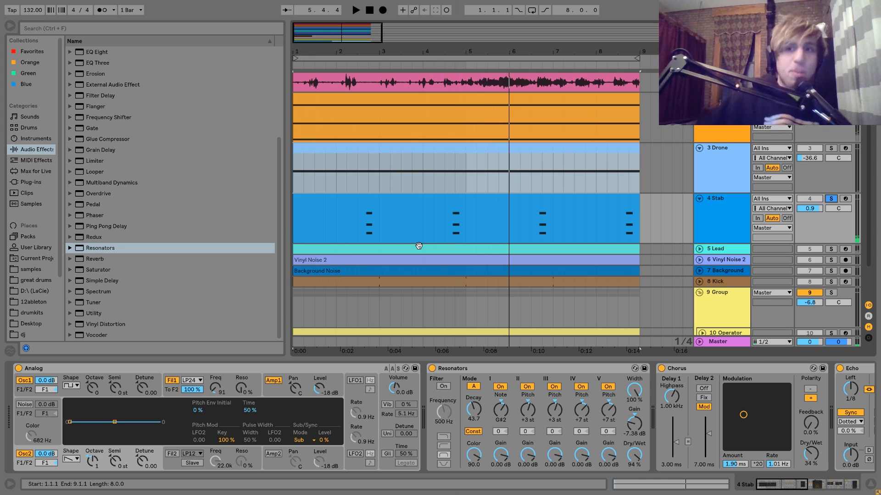
Place the playback start at 2.3.1, just before the first stab, and play the full mix with the Stab unsoloed.
left_click(354, 230)
key("space")
key("space")
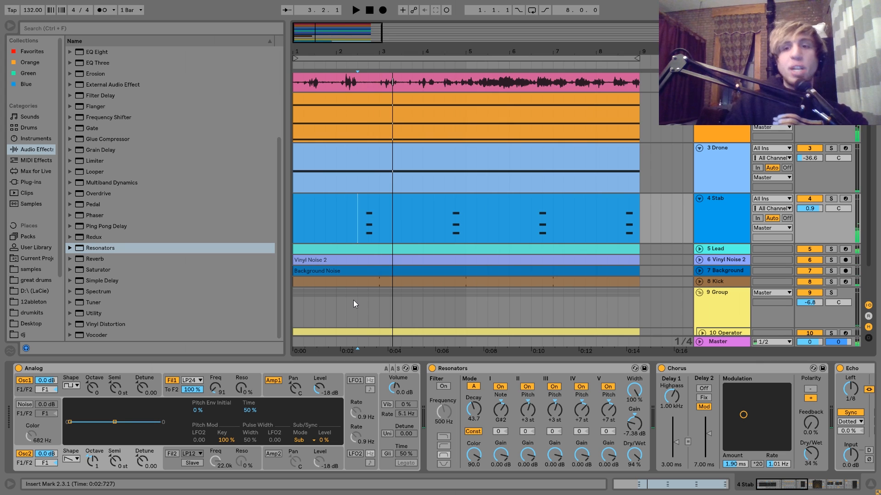
Solo the Stab again and look through its chain, including the Chorus, Echo and Reverb.
left_click(830, 198)
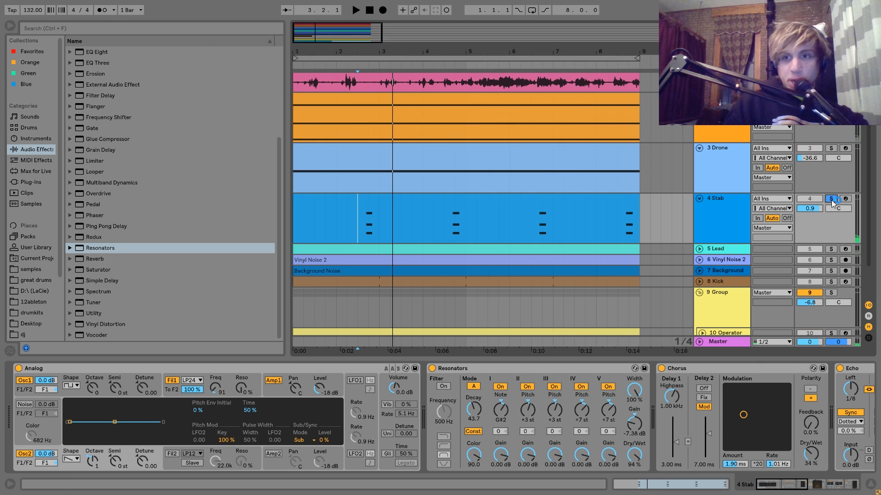
scroll(361, 450, "down", 5)
scroll(361, 449, "up", 5)
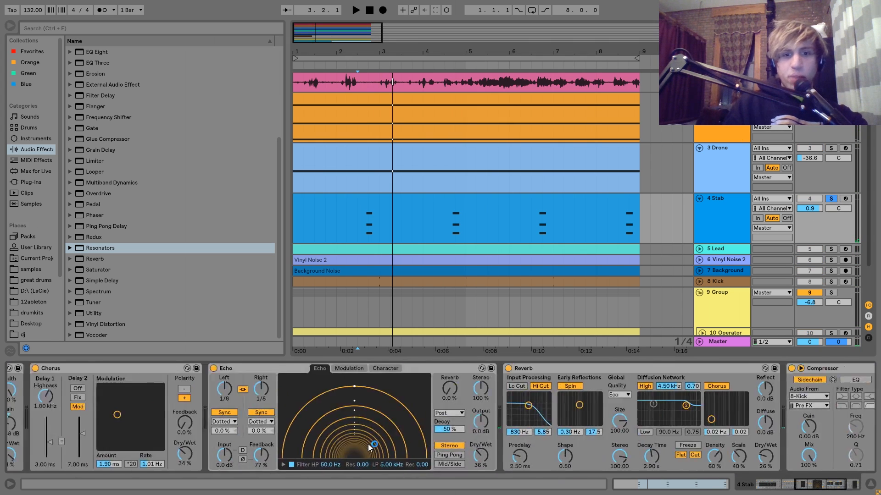
Replay the soloed Stab from 2.3.1 and view the chord notes in its MIDI clip.
key("space")
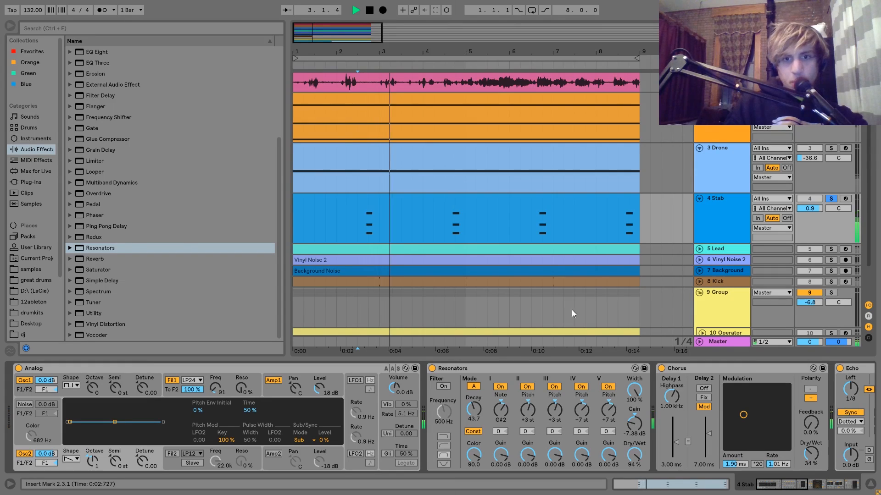
key("space")
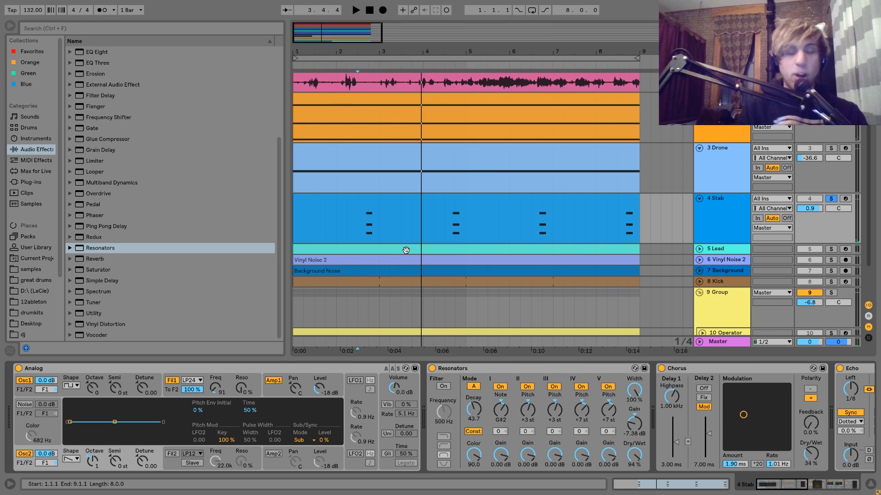
key("space")
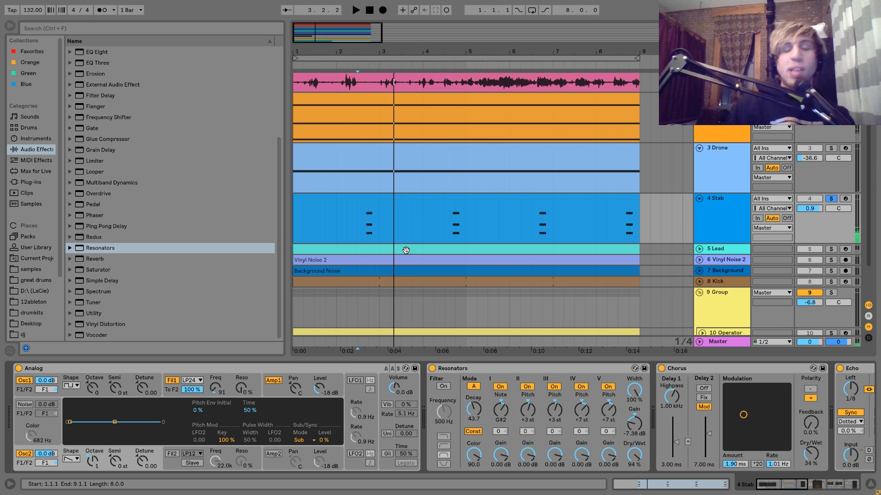
key("space")
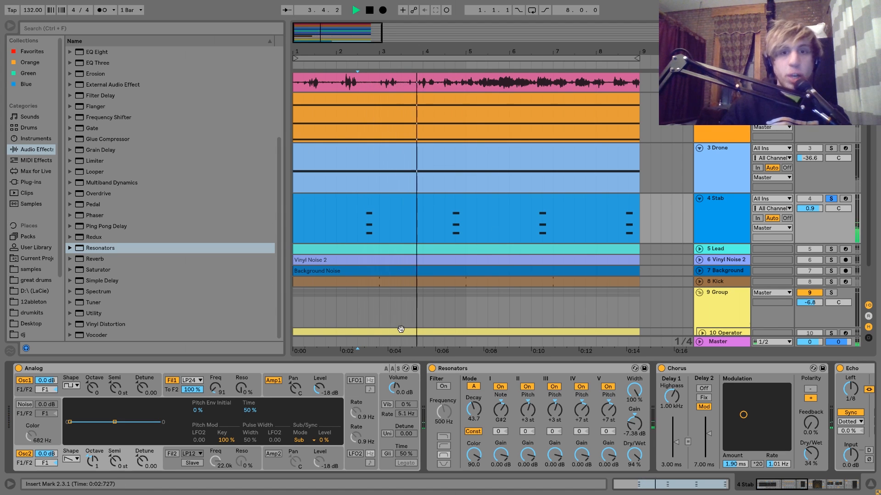
key("space")
double_click(383, 203)
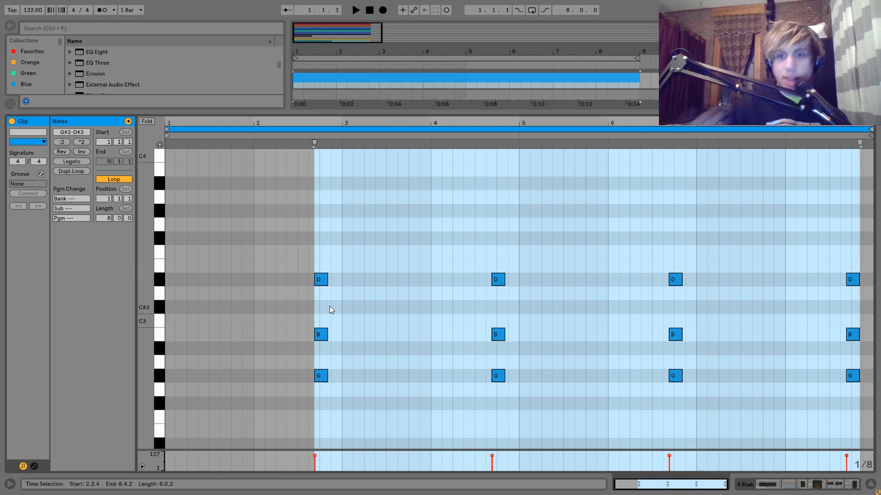
Show the Stab's devices again and inspect the oscillator 1, oscillator 2 and filter 1 settings in Analog.
left_click(754, 490)
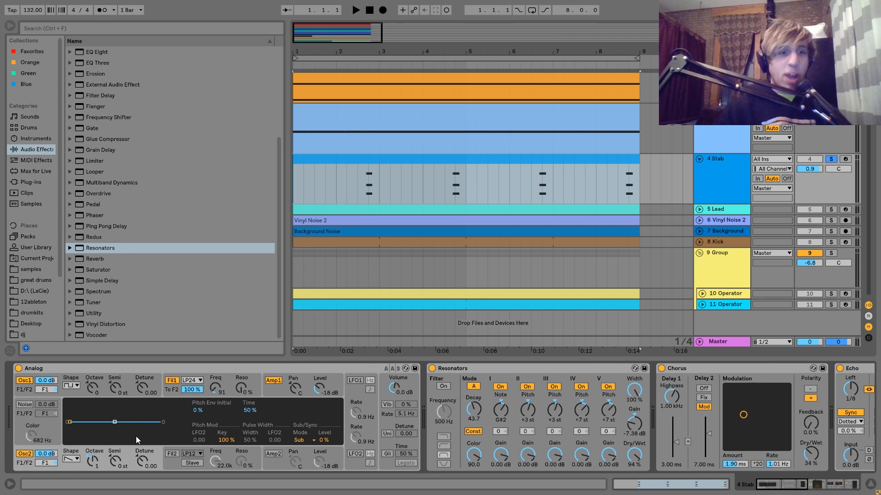
left_click(75, 395)
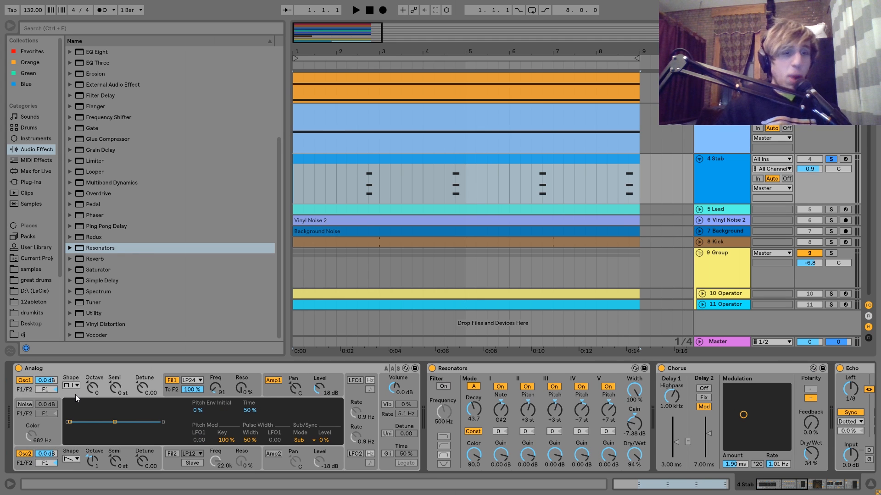
left_click(63, 468)
left_click(171, 432)
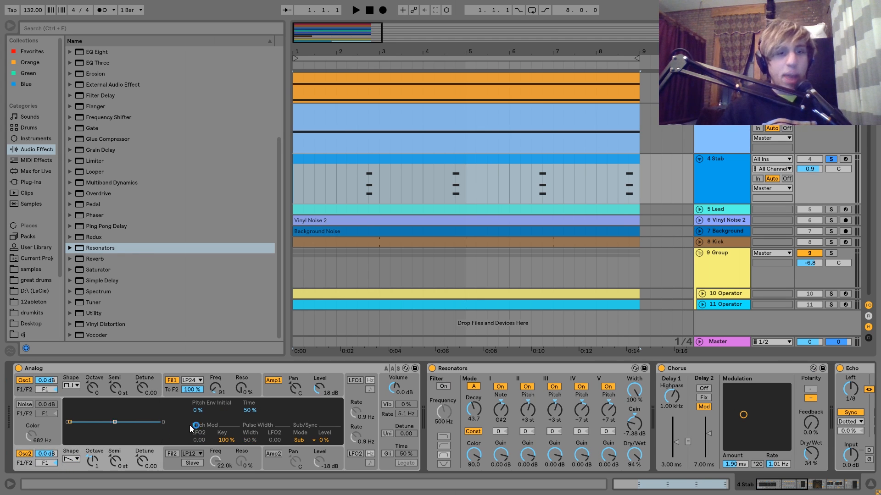
left_click(166, 391)
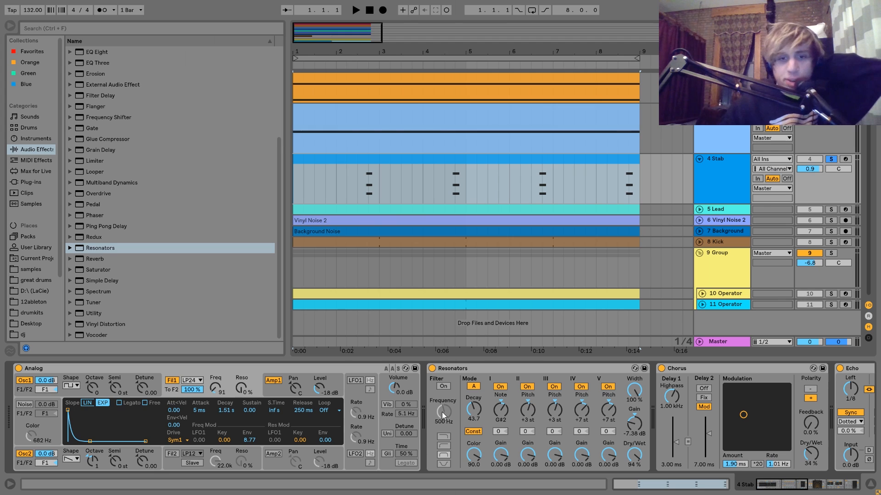
Bypass the Stab's Resonators and play the soloed track from 2.3.1.
left_click(432, 368)
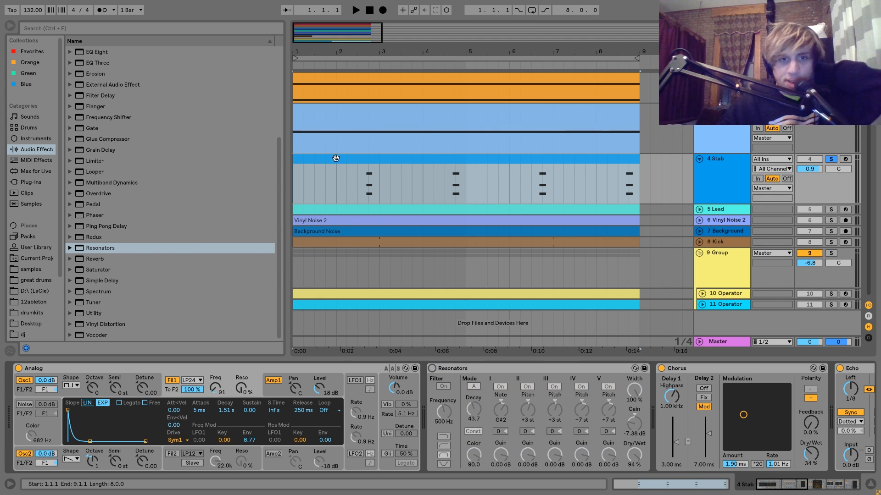
left_click(358, 191)
key("space")
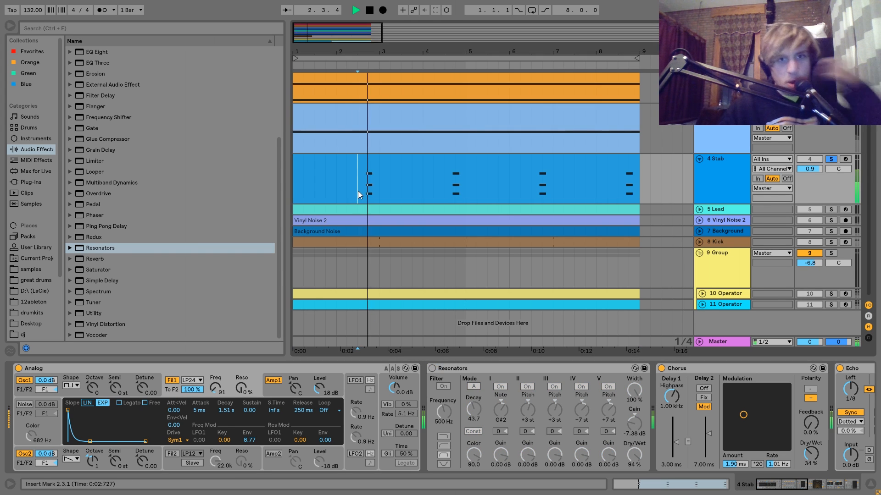
key("space")
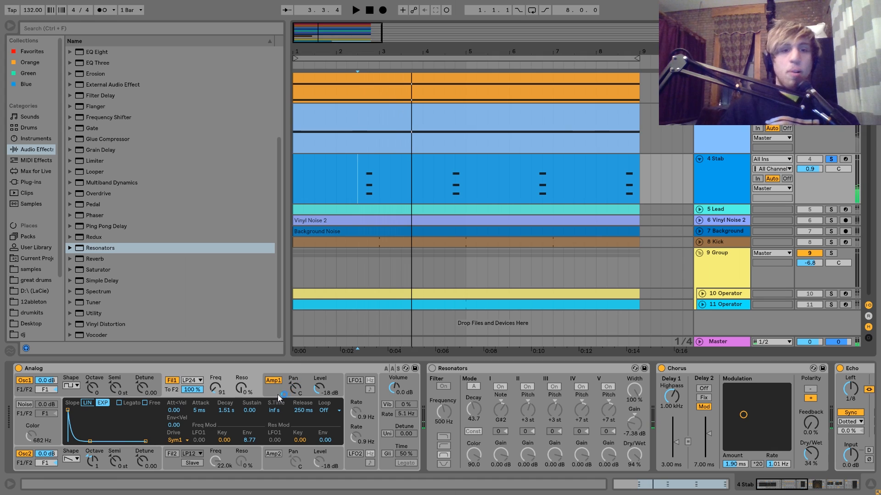
Show Analog's Amp 1 envelope settings, and look through Vinyl Noise 1's chain back to its Resonators.
left_click(274, 394)
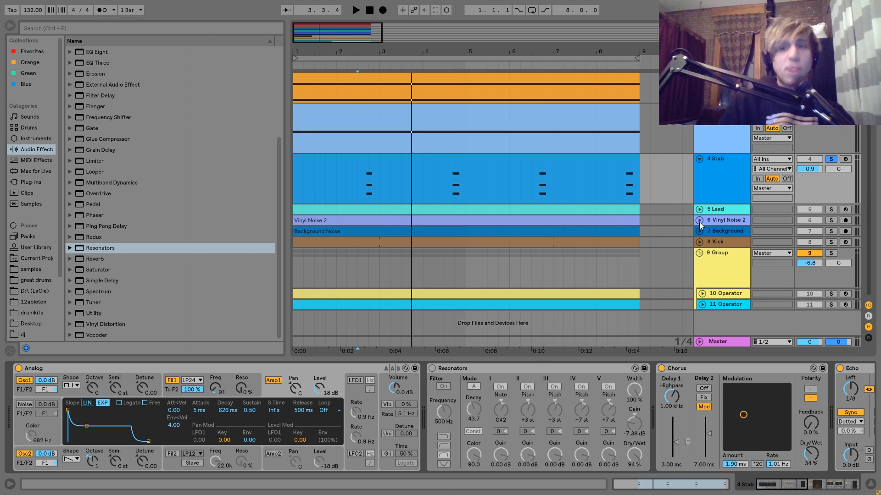
scroll(700, 225, "up", 3)
left_click(722, 87)
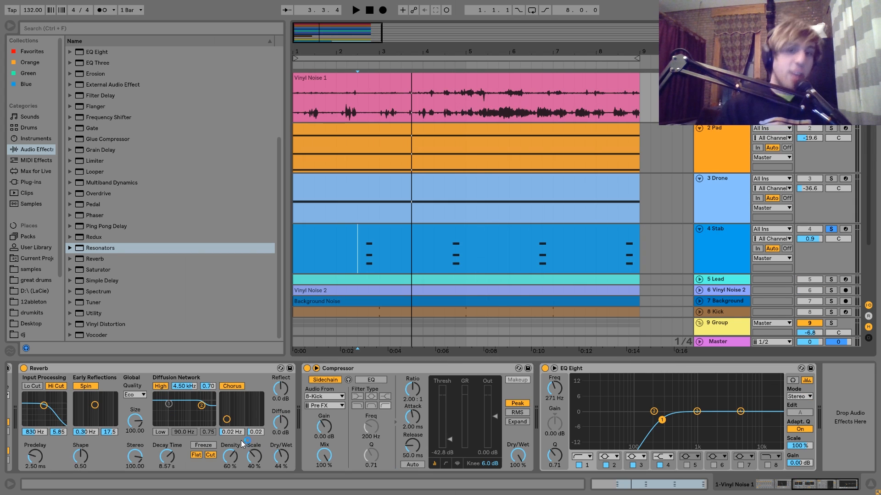
scroll(243, 442, "up", 5)
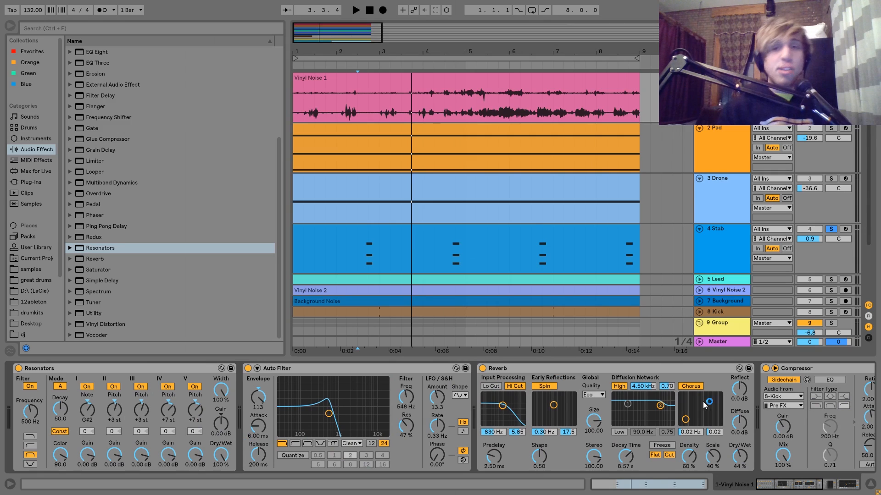
Return to the Stab's devices, turn its Resonators back on and replay the stab from 2.3.1 to compare the sound.
left_click(721, 239)
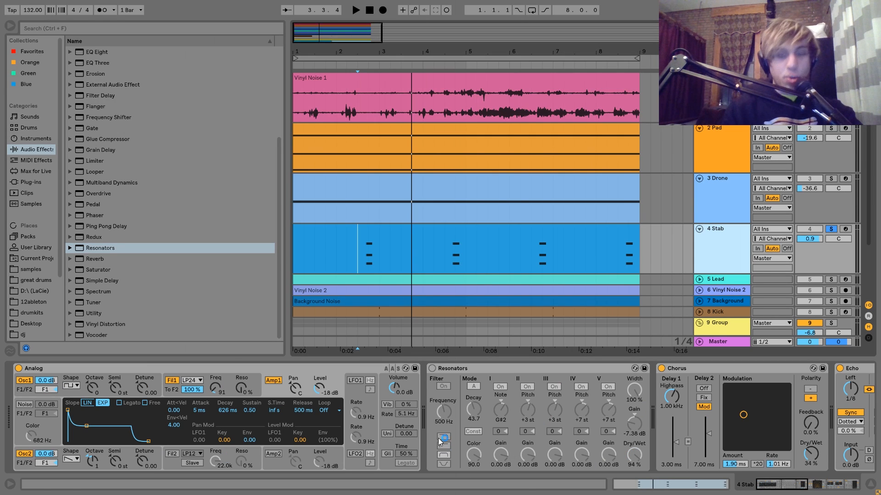
key("space")
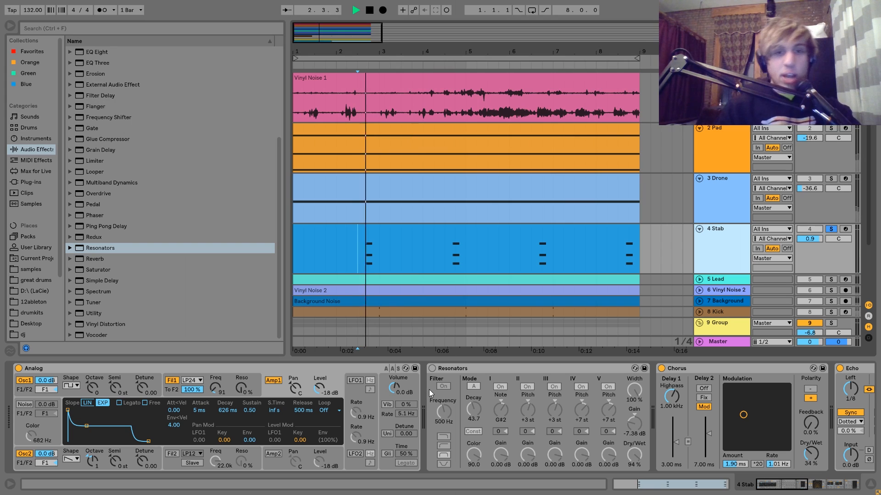
left_click(432, 369)
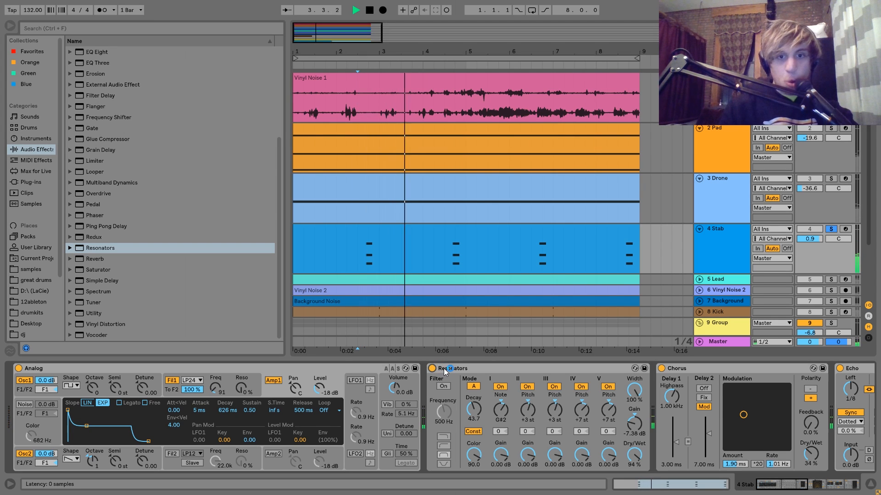
key("space")
key("space")
key("space")
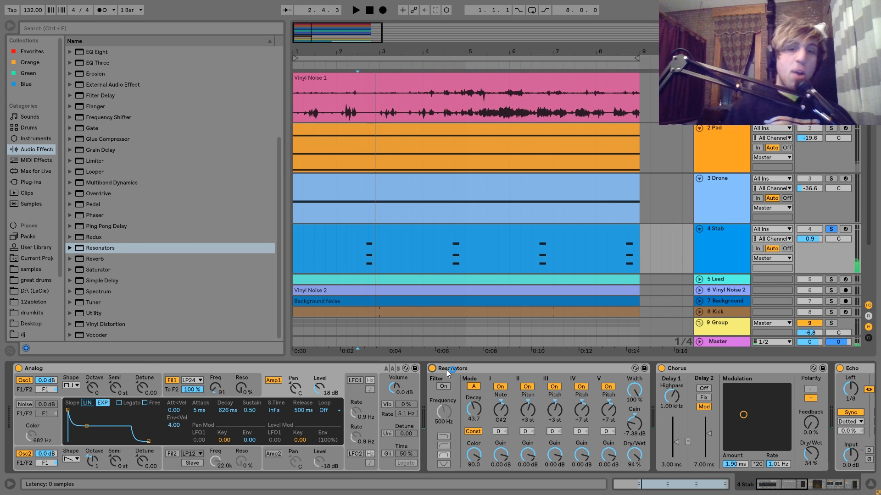
key("space")
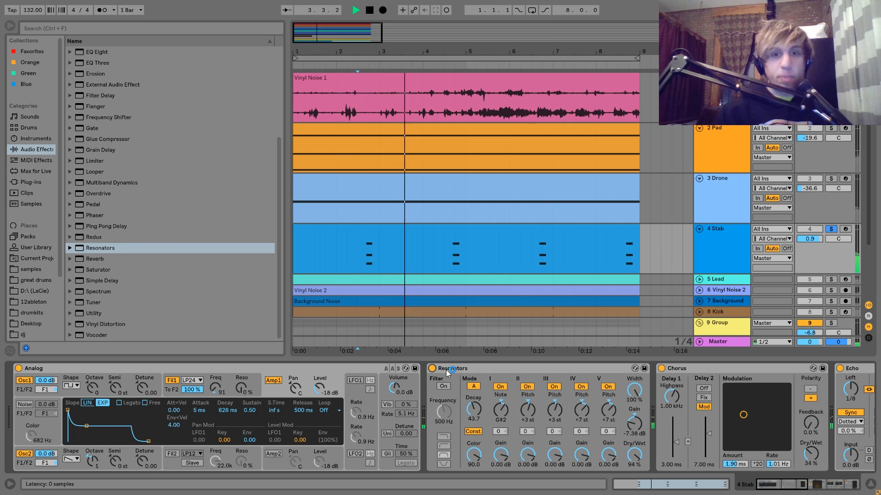
key("space")
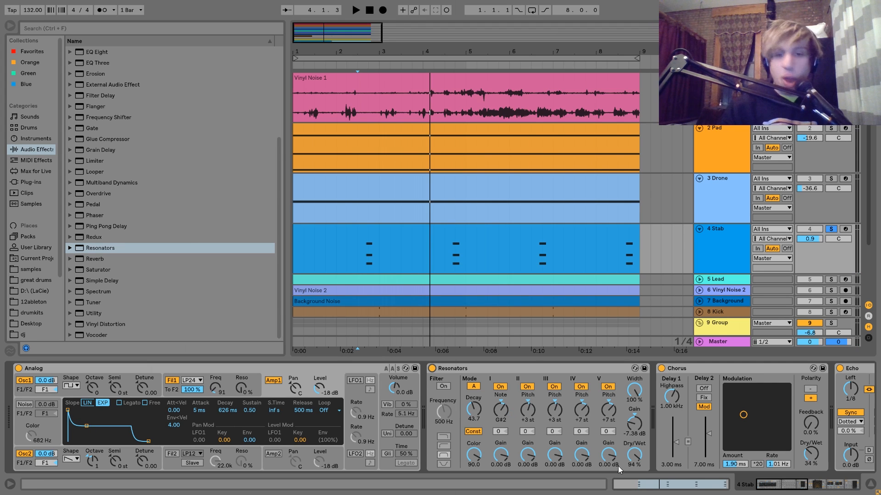
Play the Stab from 2.3.1 while switching its Chorus off and back on.
scroll(621, 466, "right", 5)
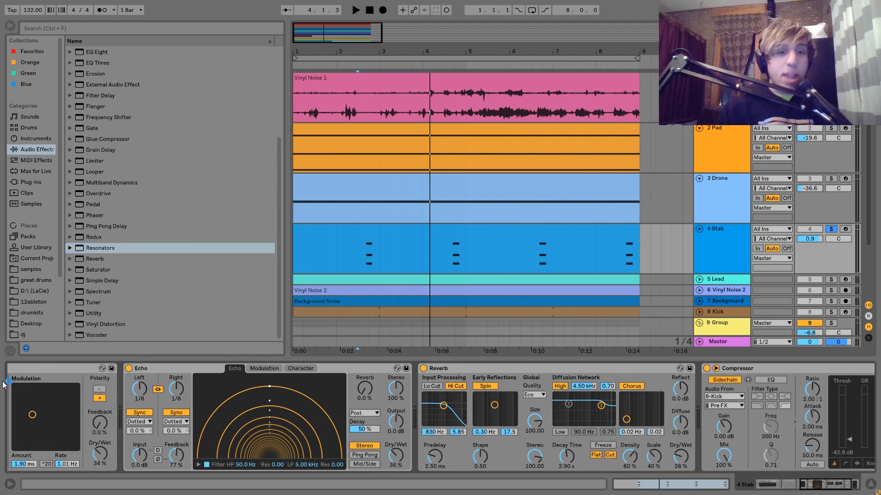
scroll(289, 402, "left", 5)
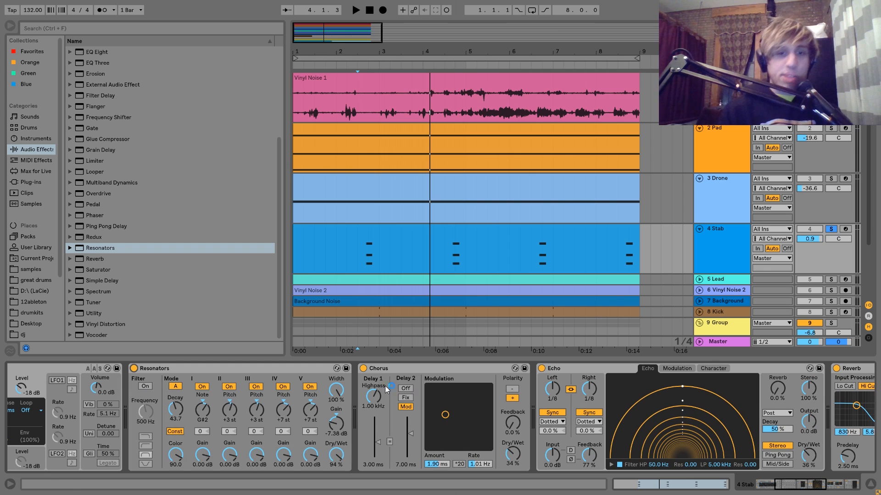
key("space")
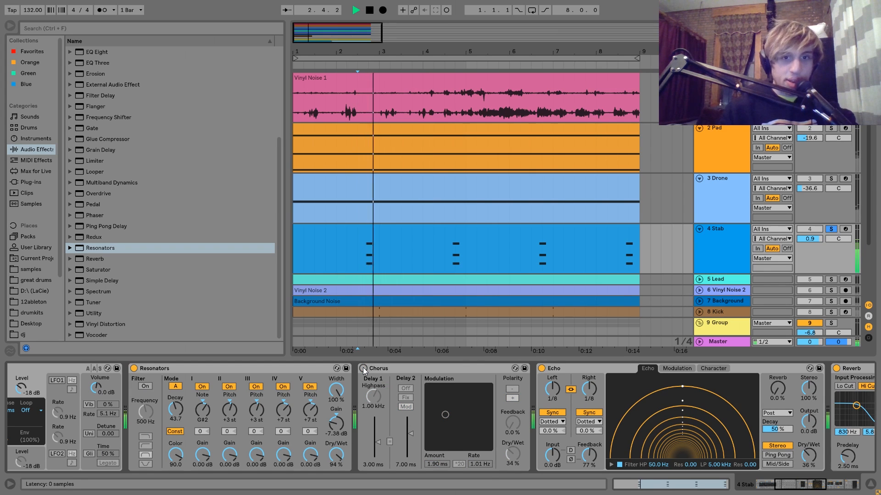
key("space")
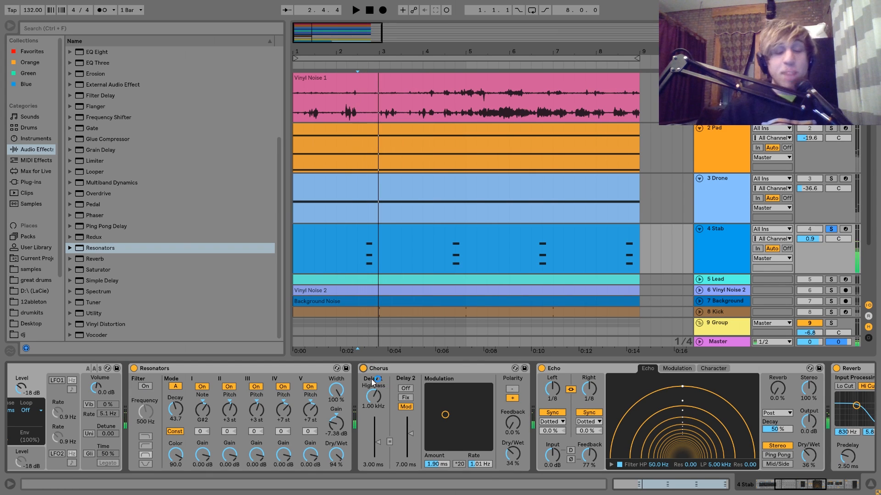
Replay the Stab while looking through its Echo, Reverb and kick-sidechained Compressor, selecting each of these devices.
scroll(372, 382, "right", 5)
left_click(389, 371)
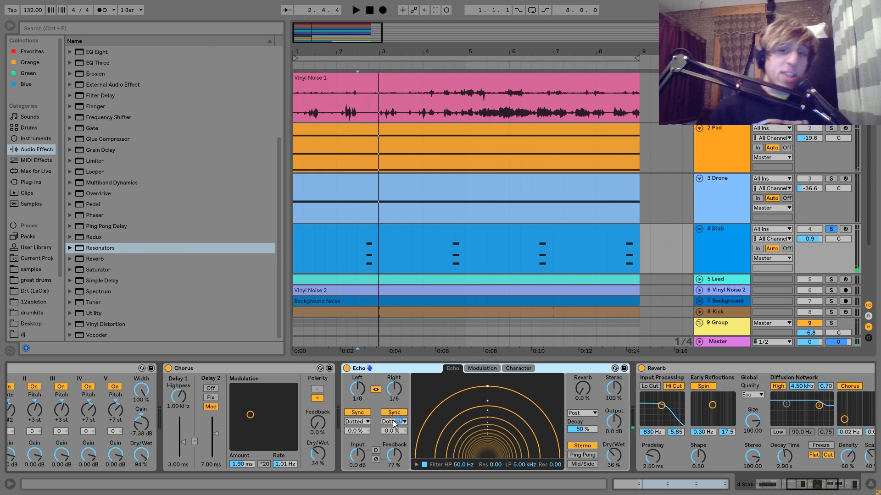
key("space")
scroll(393, 423, "right", 6)
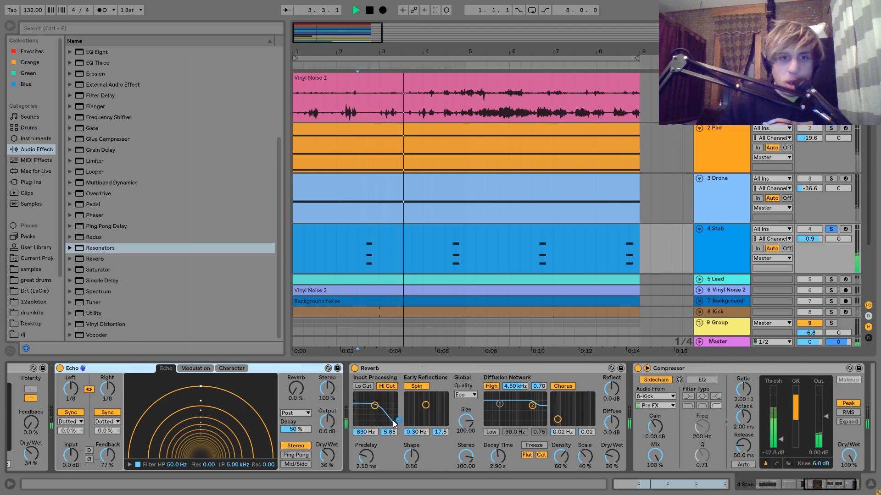
scroll(394, 423, "right", 4)
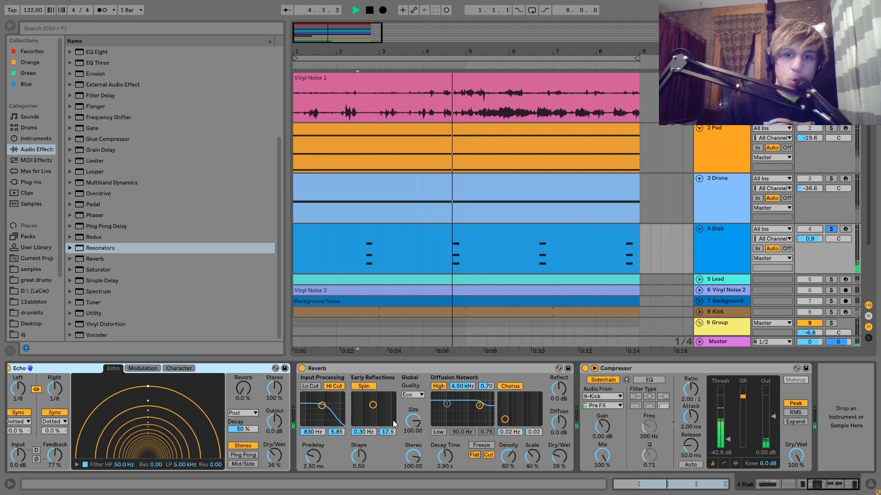
key("space")
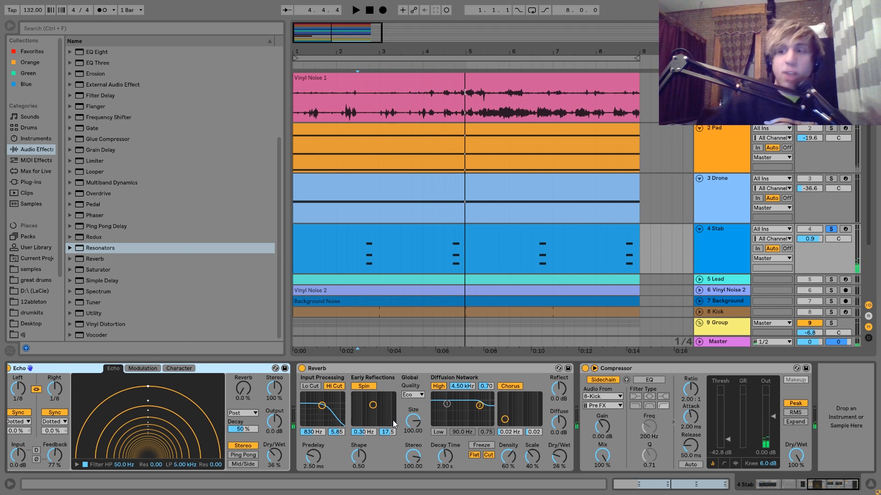
left_click(353, 369)
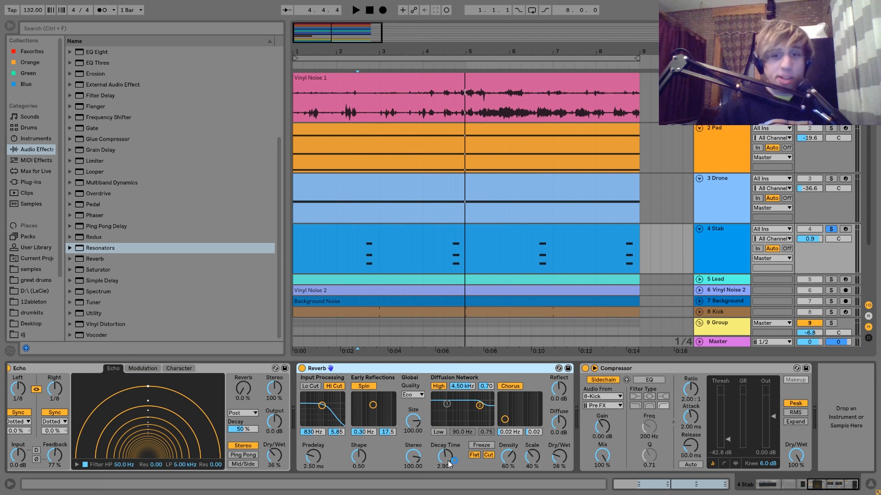
left_click(636, 370)
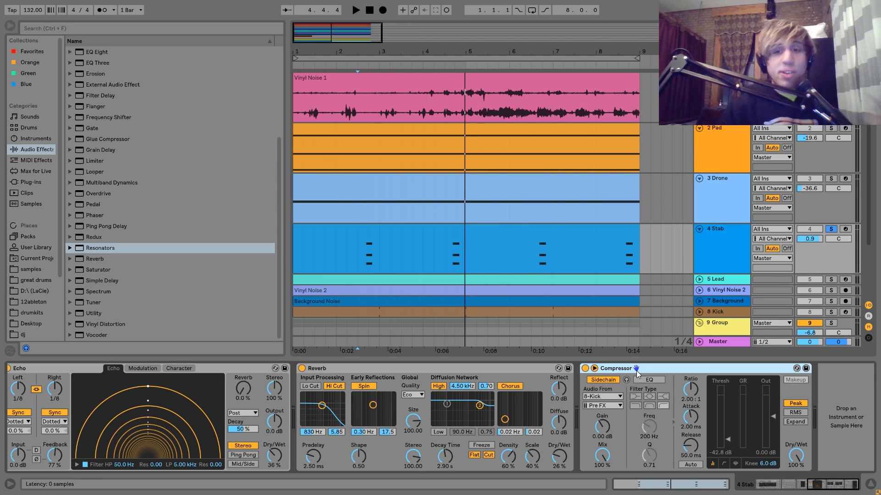
Unfold the Lead track, show its devices and solo it in place of the Stab.
left_click(699, 279)
left_click(715, 280)
left_click(831, 279)
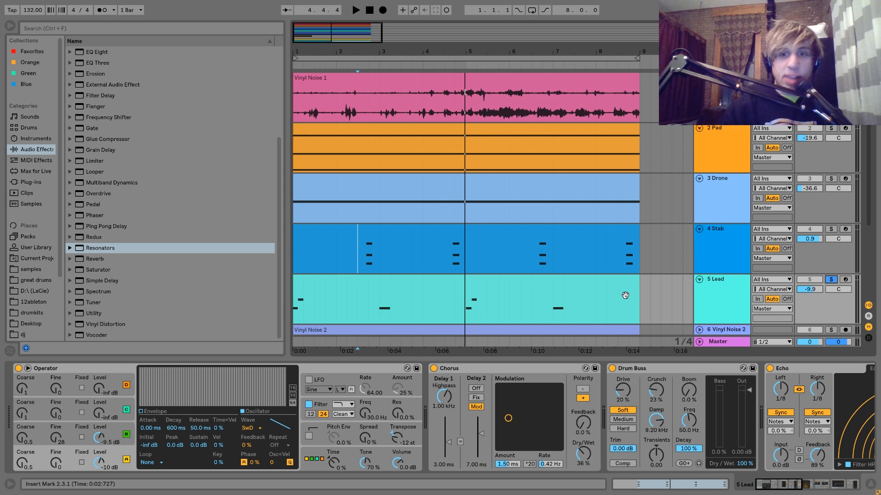
Select the Lead's MIDI clip and audition the soloed track, including from 1.1.1.
left_click(587, 287)
key("space")
scroll(596, 302, "down", 5)
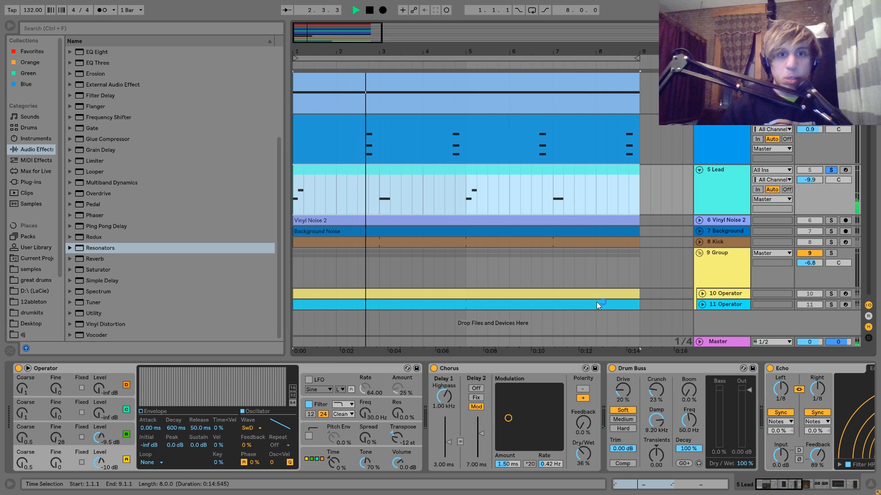
key("space")
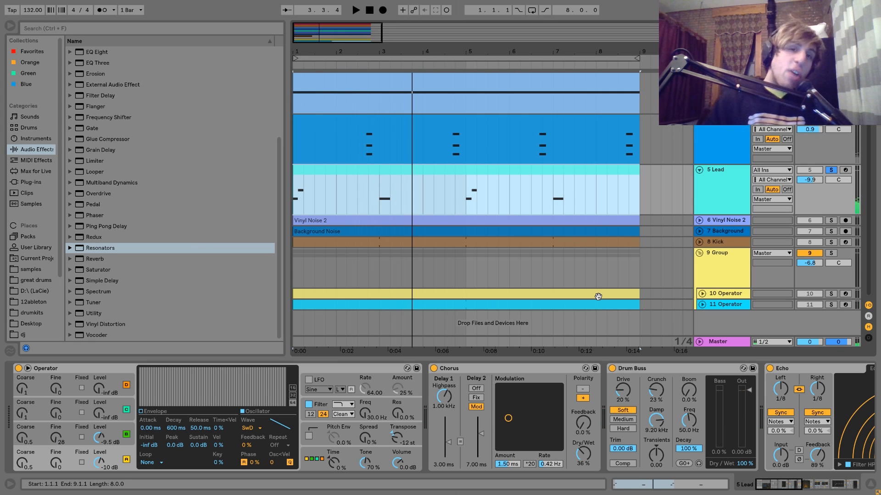
key("space")
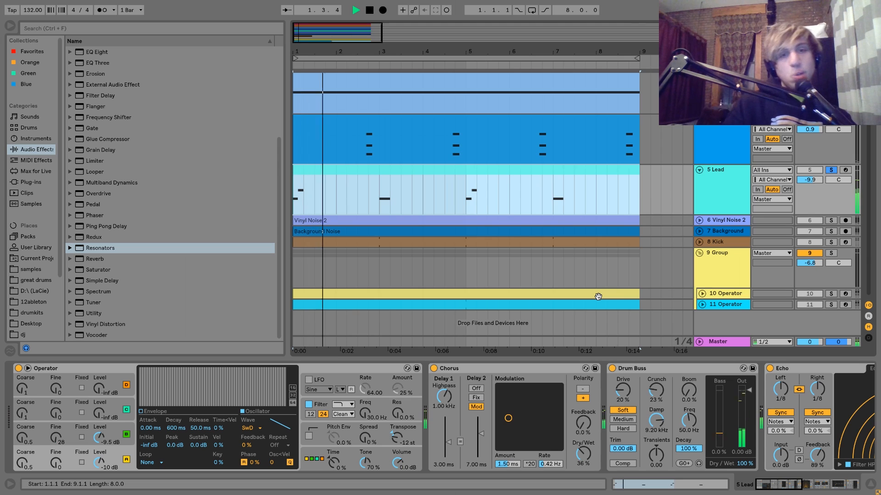
key("space")
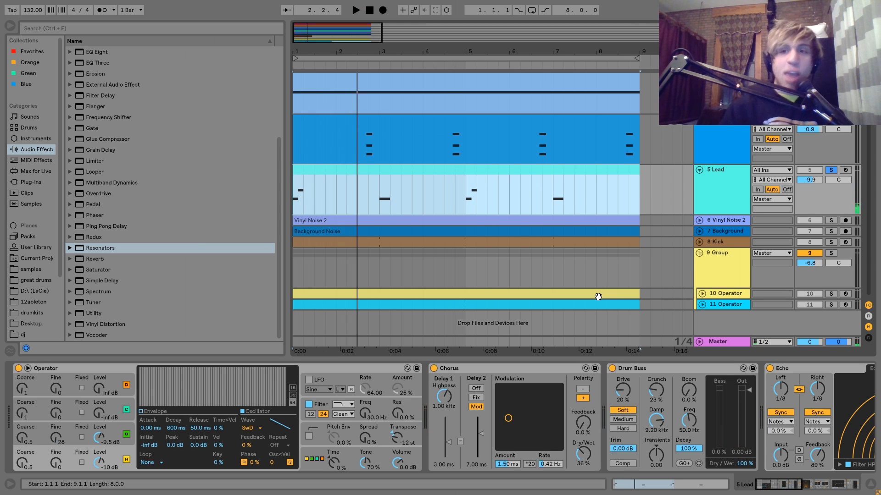
Unsolo the Lead and play the full mix from 1.1.1, first with the Lead muted and again with it reactivated.
left_click(826, 170)
left_click(811, 170)
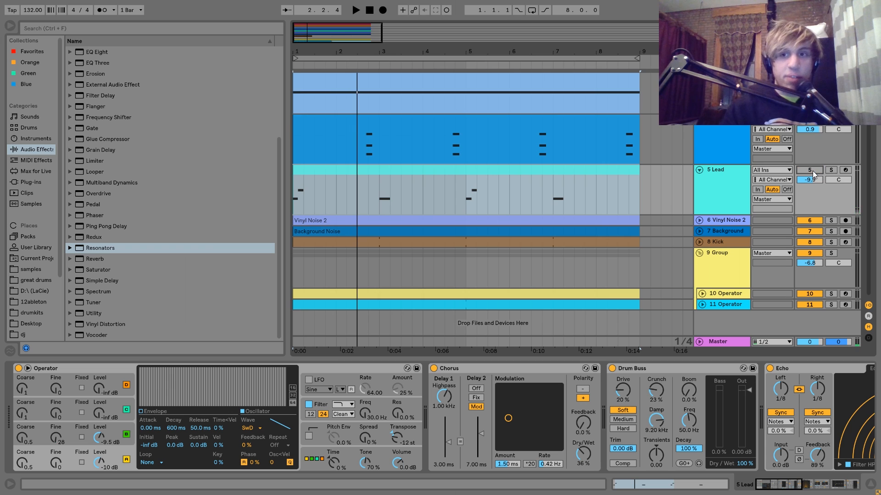
key("space")
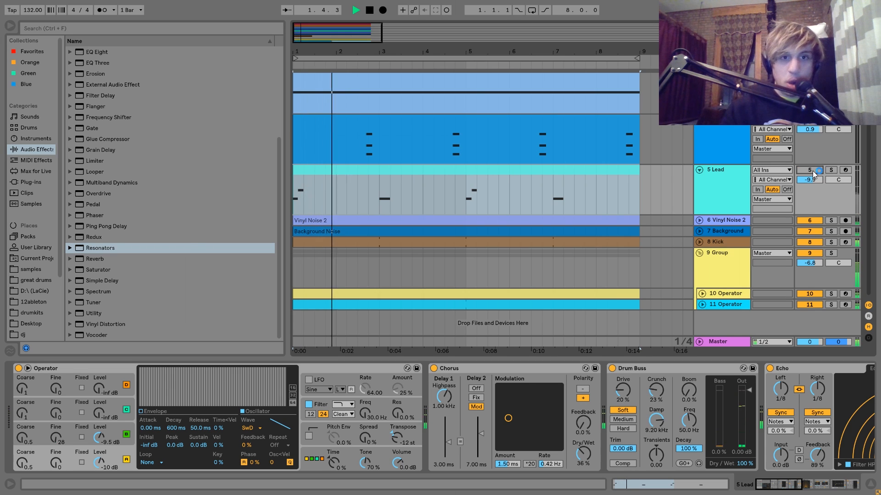
key("space")
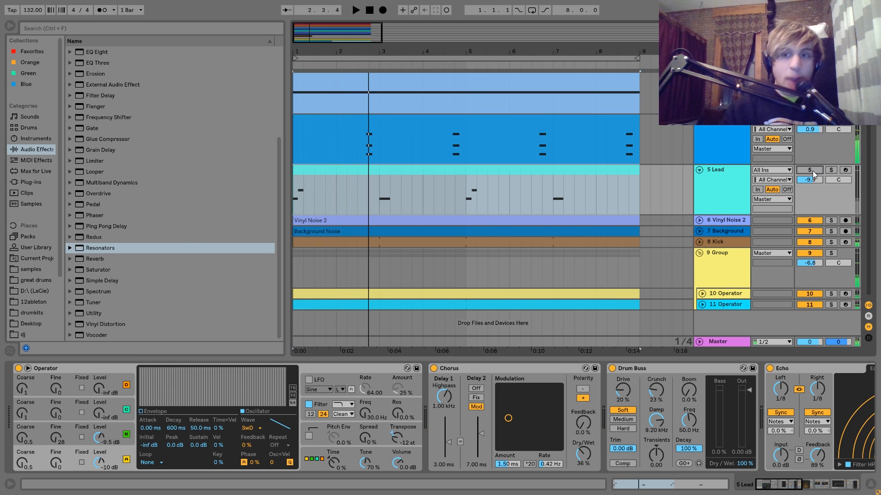
left_click(812, 171)
key("space")
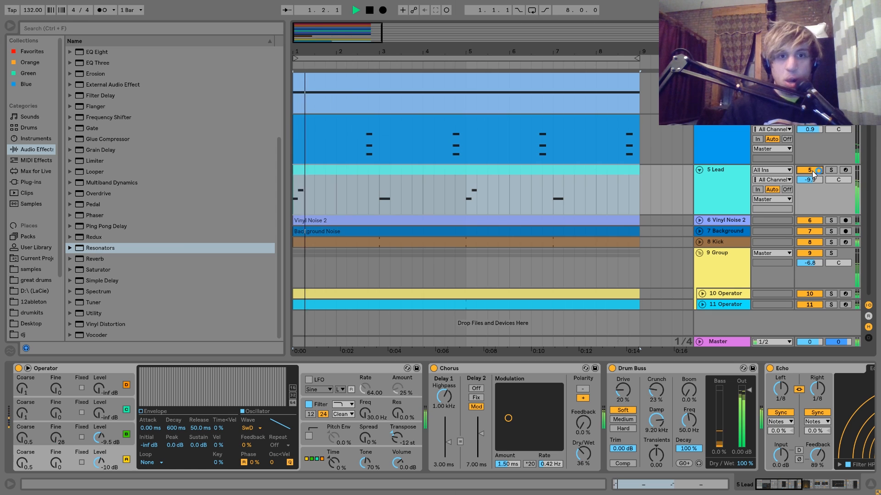
Solo the Lead track, stop playback and examine the notes in its MIDI clip, selecting the note at bar 3.
left_click(831, 171)
key("space")
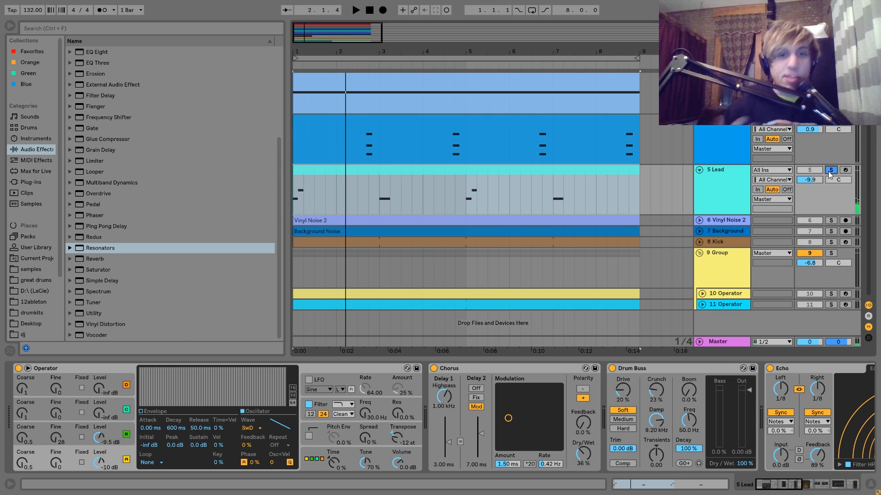
double_click(529, 167)
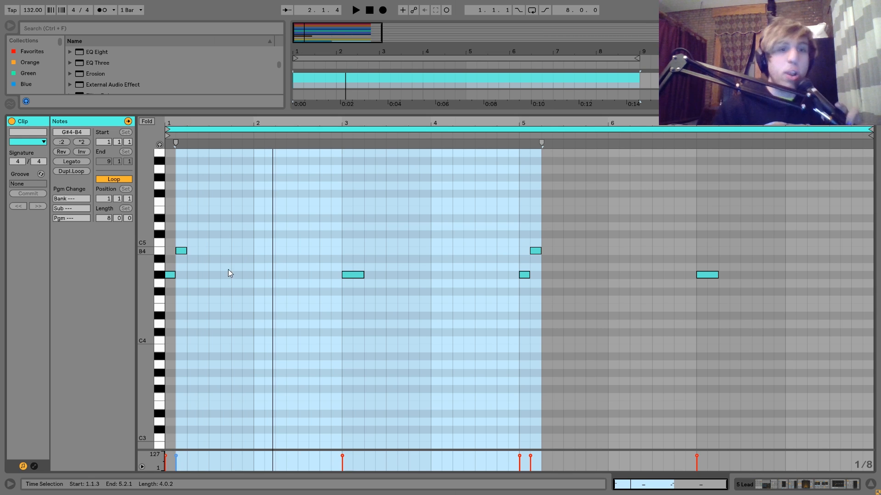
left_click(356, 276)
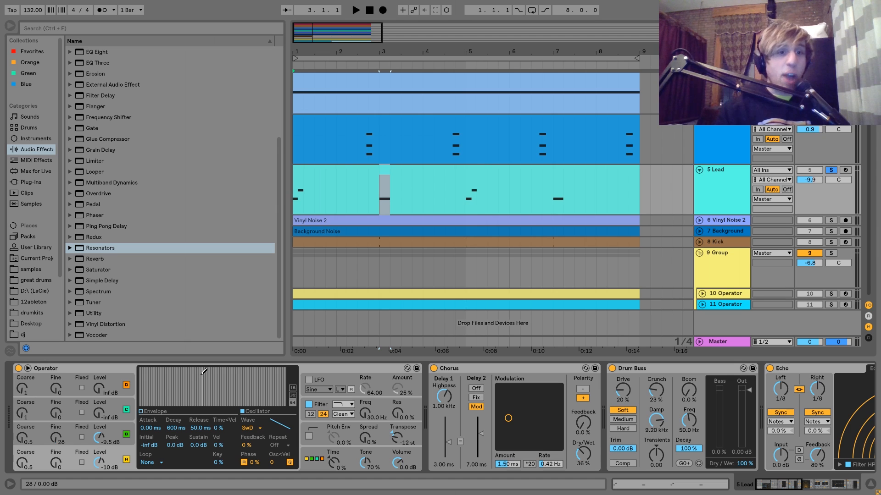
Examine the Lead's Operator, including oscillator B and the algorithm and modulation settings, and play the soloed track.
left_click(116, 367)
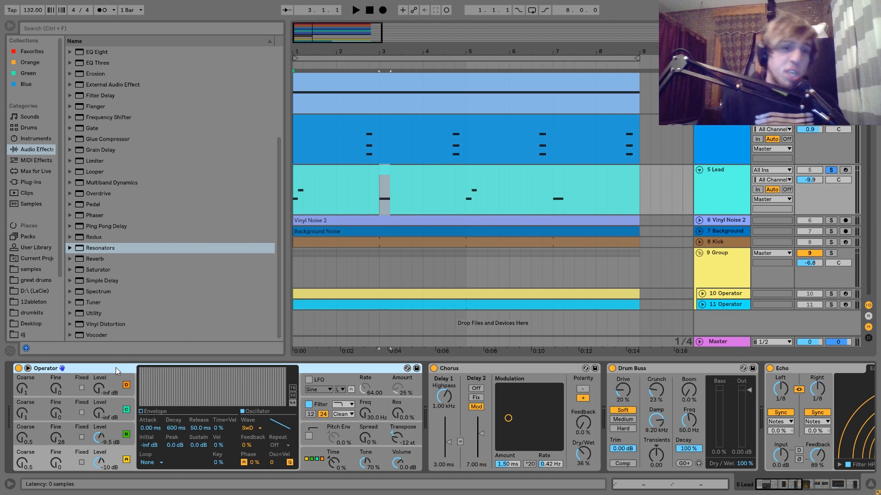
left_click(119, 425)
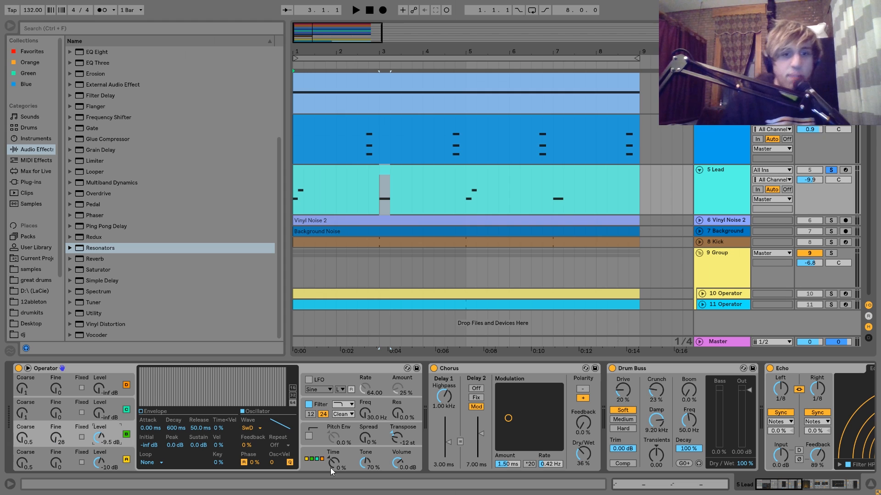
left_click(310, 461)
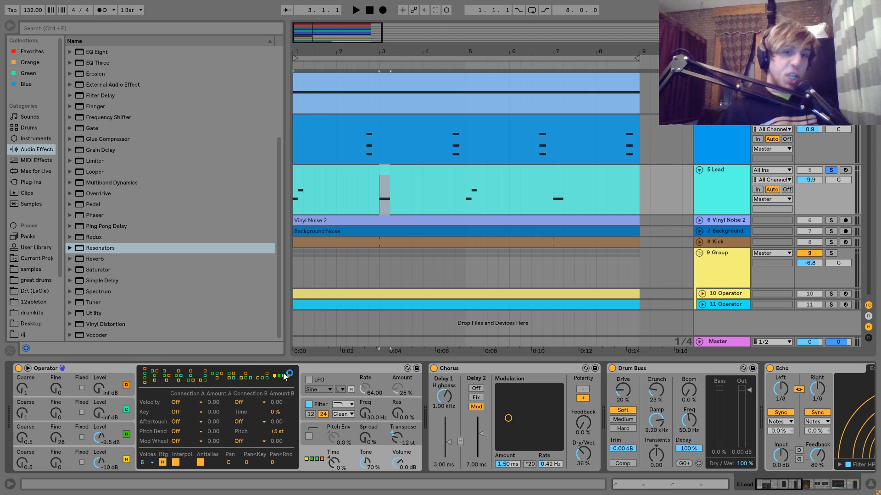
key("space")
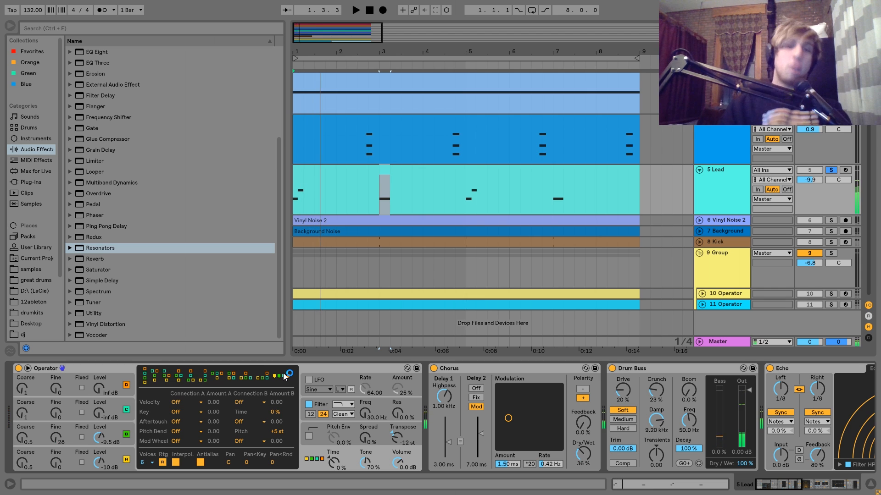
Show Operator's filter envelope and audition the Lead with the filter switched off and on again.
left_click(327, 407)
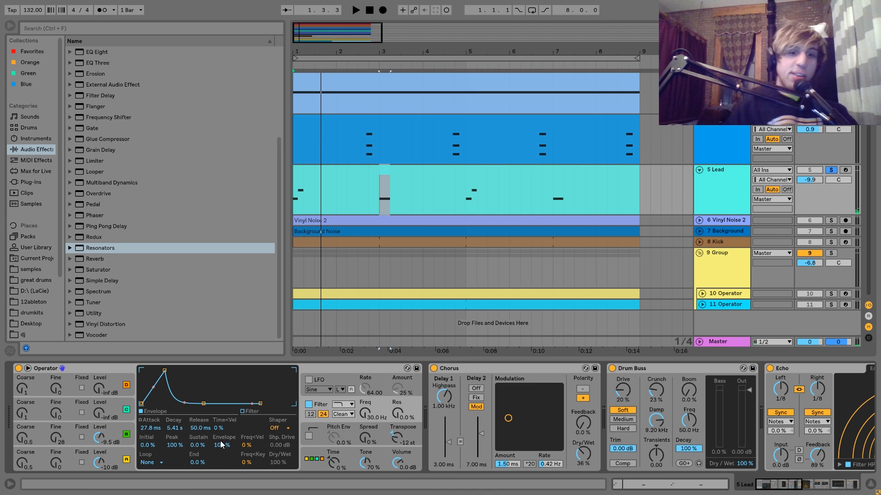
key("space")
key("space")
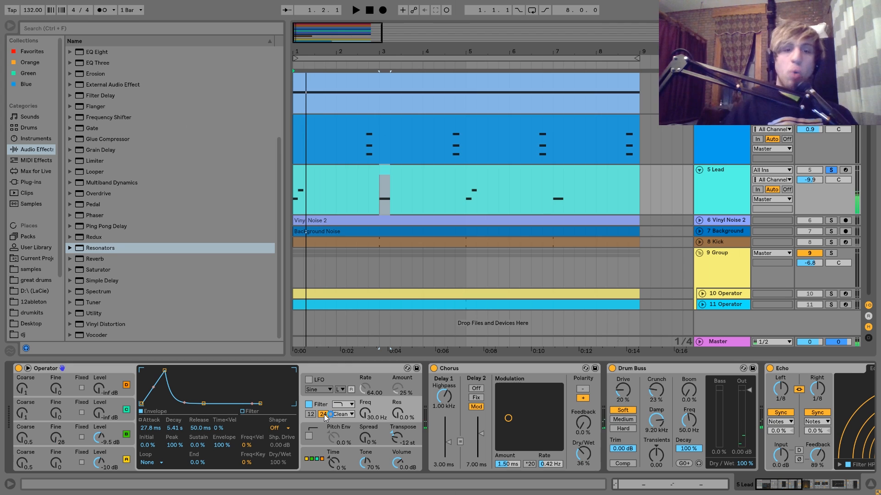
left_click(309, 404)
key("space")
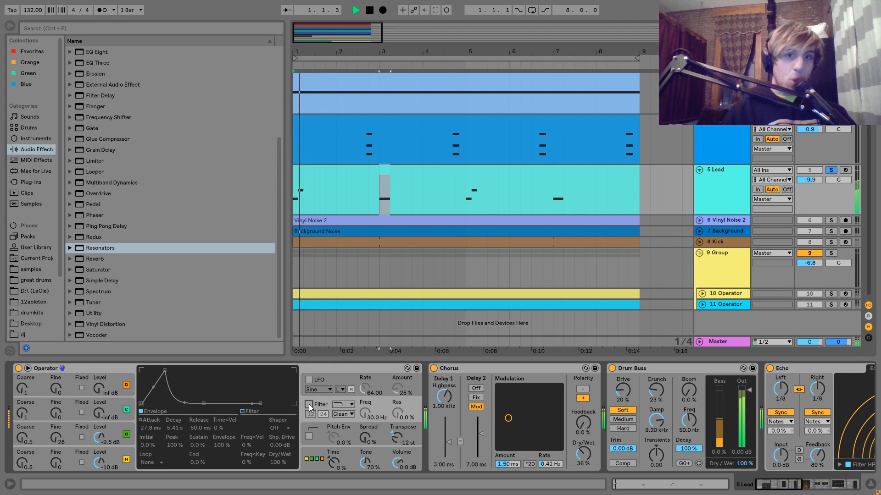
left_click(309, 404)
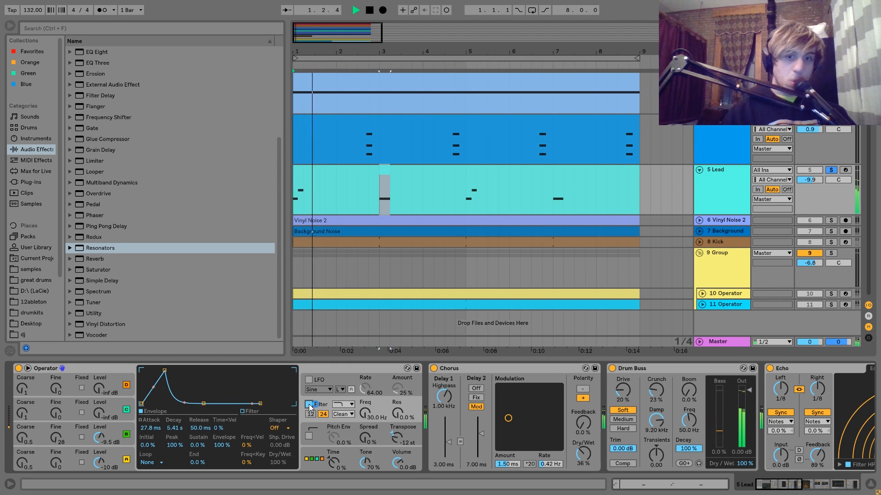
key("space")
Look through the Lead's Chorus and Drum Buss, switching the Drum Buss off and on again.
scroll(310, 403, "right", 3)
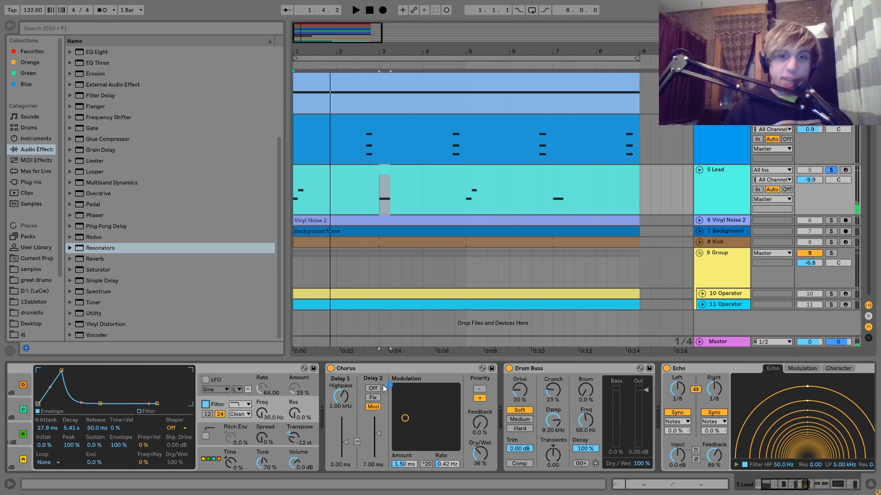
scroll(382, 384, "right", 3)
scroll(383, 388, "right", 3)
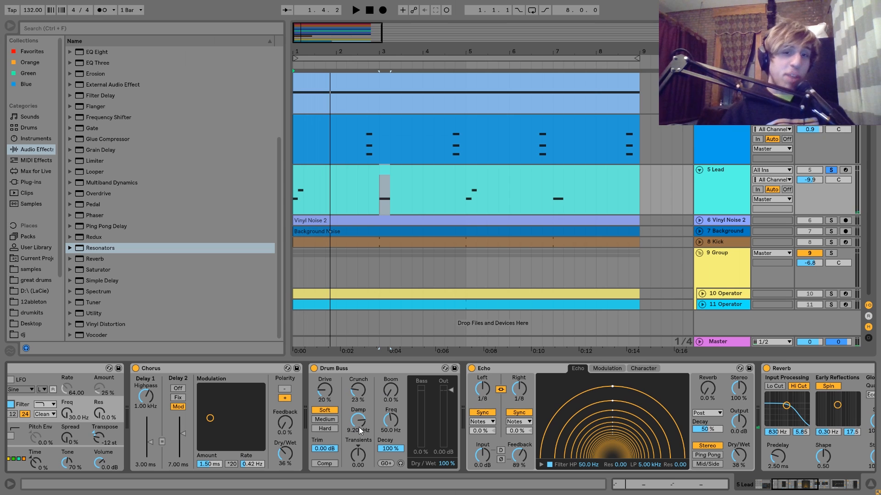
left_click(314, 368)
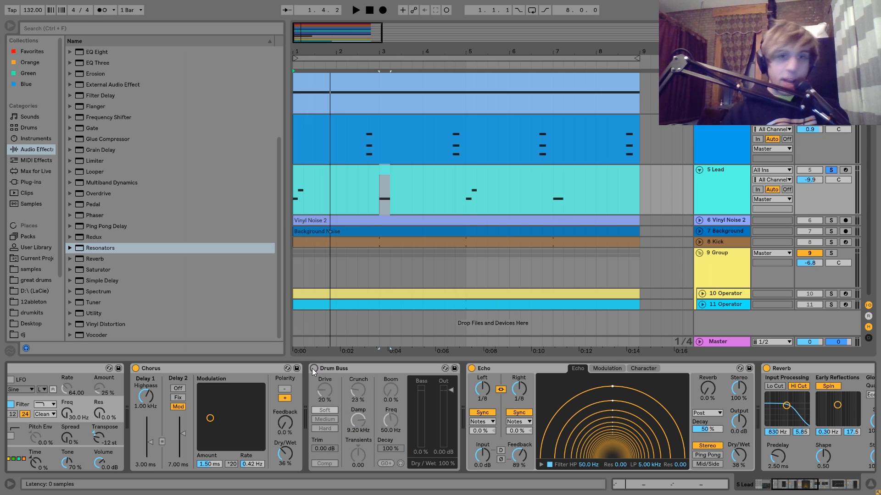
left_click(314, 369)
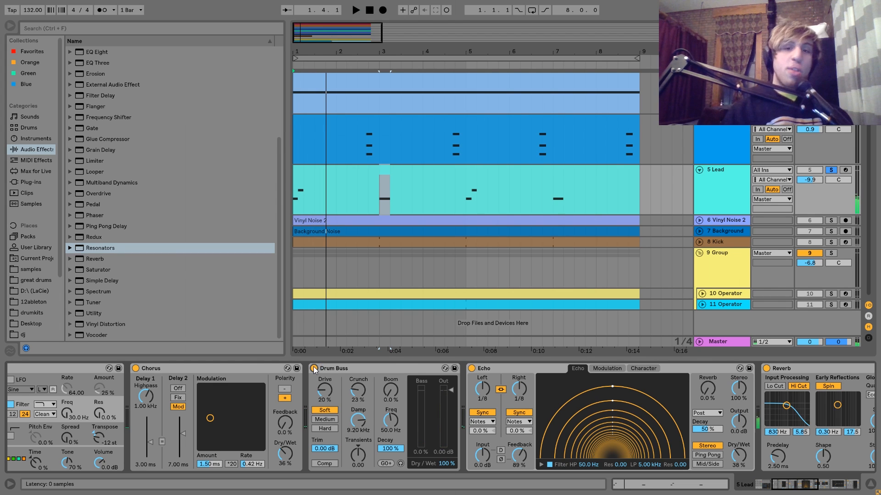
Look through the Lead's Echo, Reverb and EQ Eight, selecting the Echo and the EQ Eight.
scroll(315, 370, "right", 6)
left_click(390, 369)
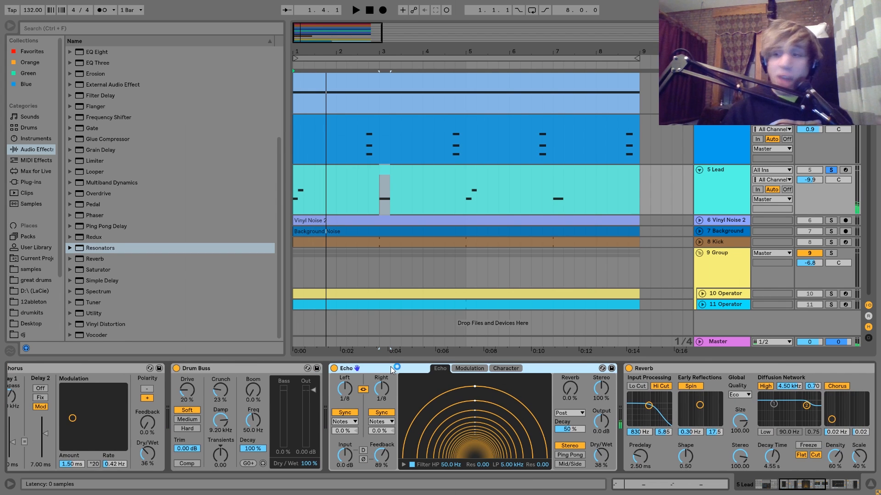
scroll(390, 369, "right", 8)
scroll(390, 367, "right", 6)
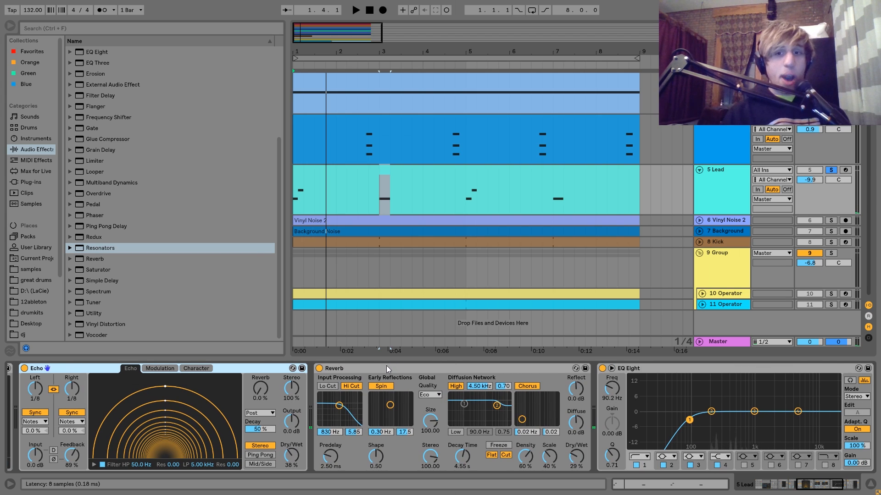
scroll(387, 366, "right", 5)
left_click(534, 368)
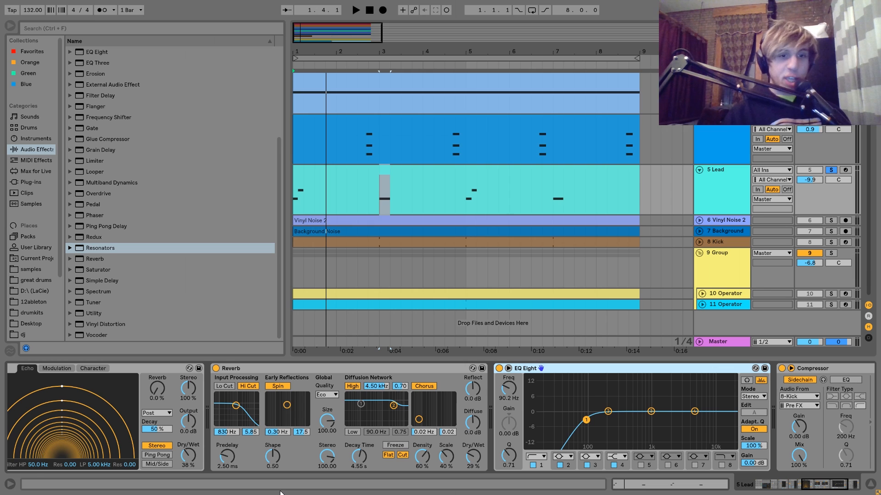
scroll(197, 404, "left", 5)
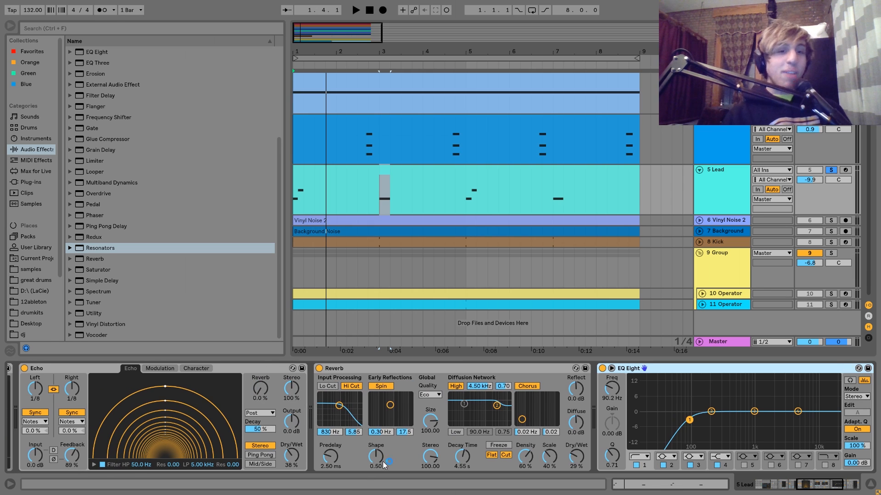
scroll(333, 428, "right", 6)
scroll(333, 427, "right", 2)
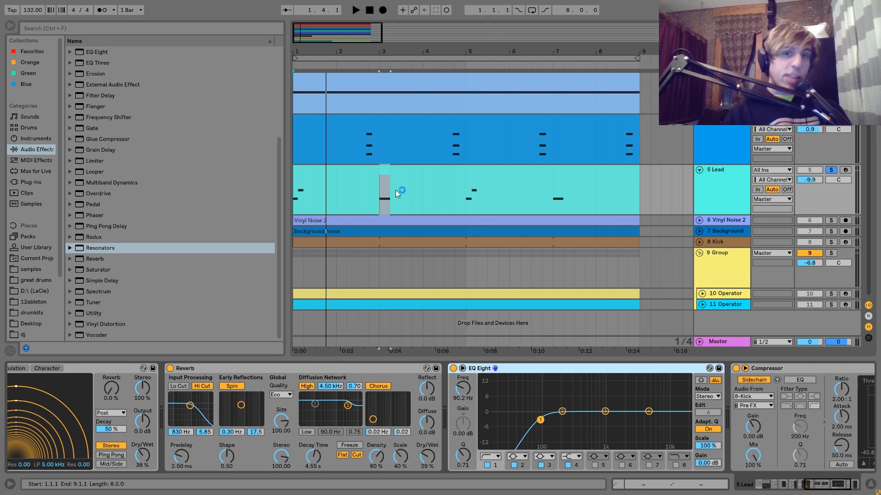
Select the Lead's MIDI clip, play it from 1.1.1 and examine the EQ Eight and kick-sidechained Compressor ending its chain.
left_click(323, 175)
key("space")
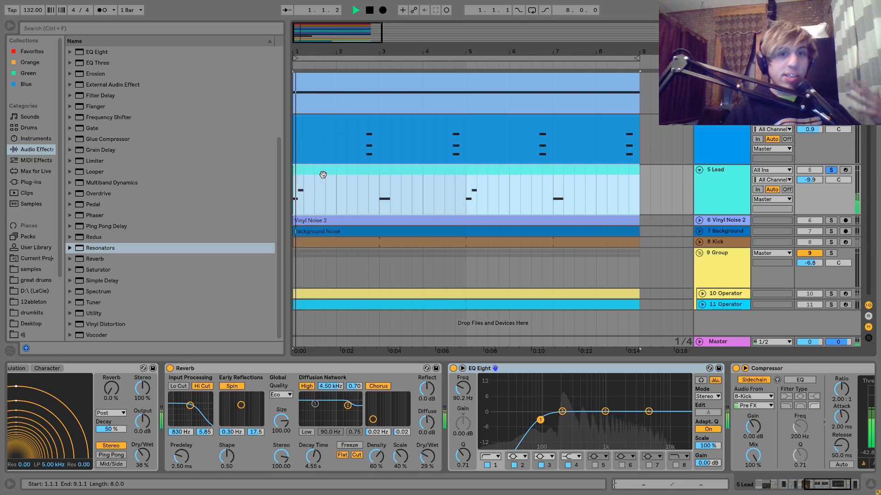
left_click(346, 392)
scroll(346, 393, "right", 3)
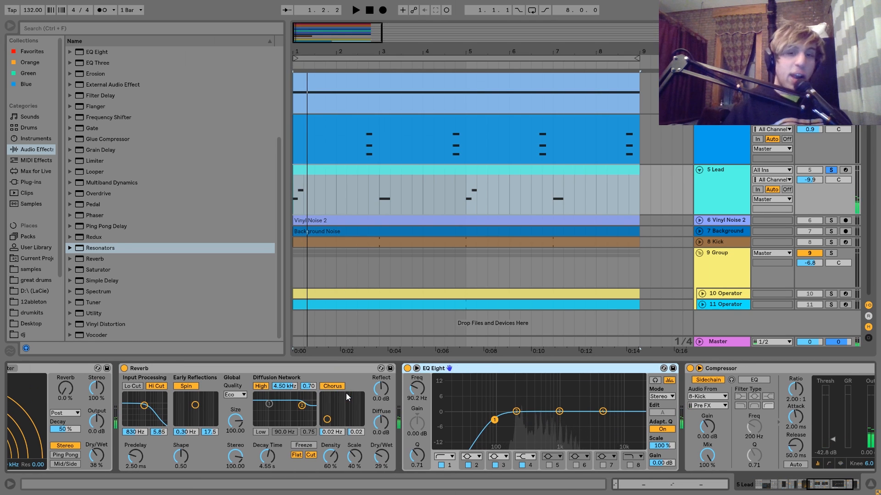
scroll(346, 392, "right", 3)
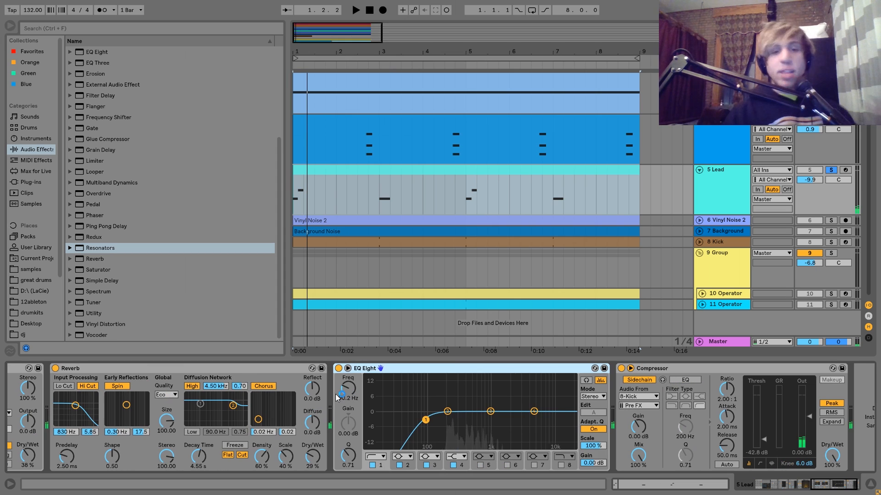
scroll(362, 369, "right", 2)
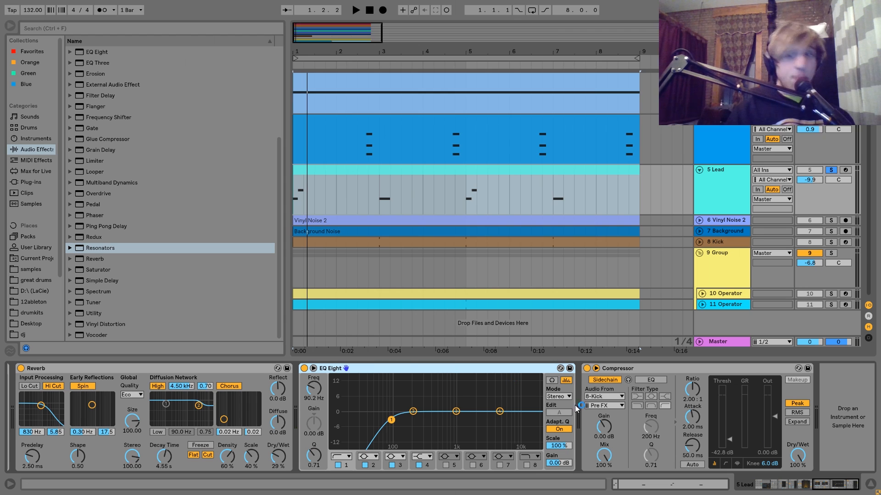
Unfold the Vinyl Noise 2 and Background tracks and audition Vinyl Noise 2 soloed, with its devices shown.
left_click(831, 221)
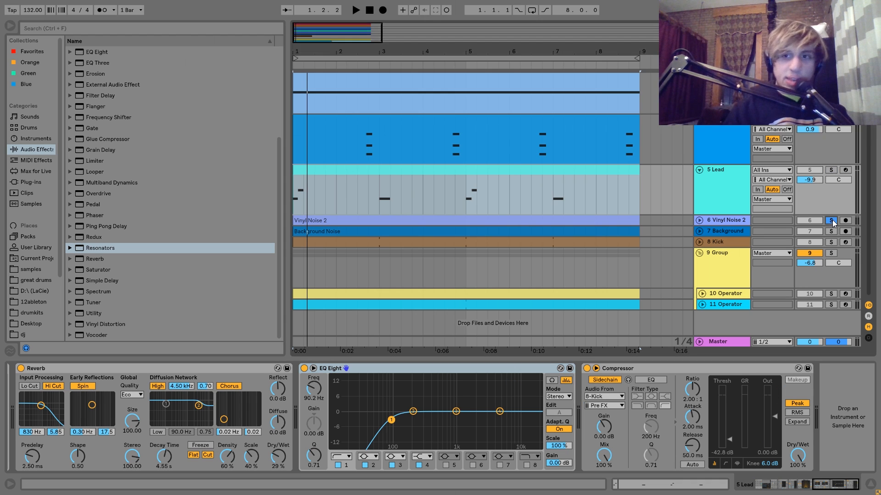
left_click(700, 231)
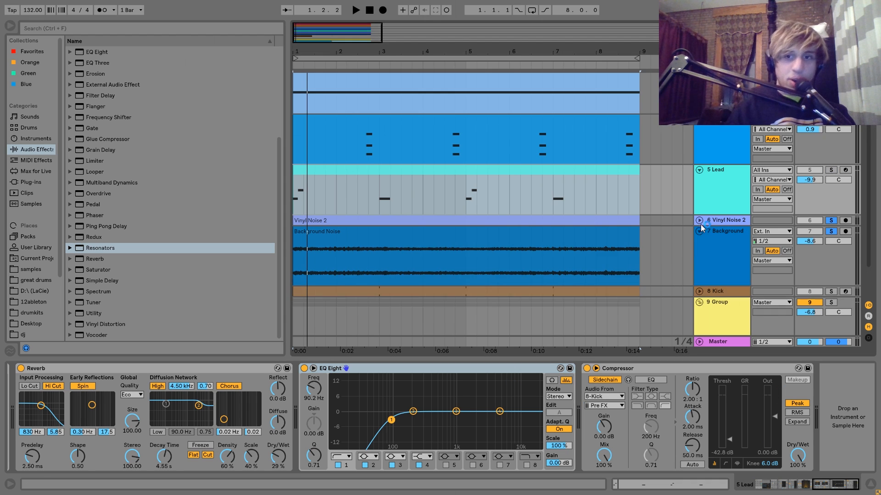
left_click(700, 219)
key("space")
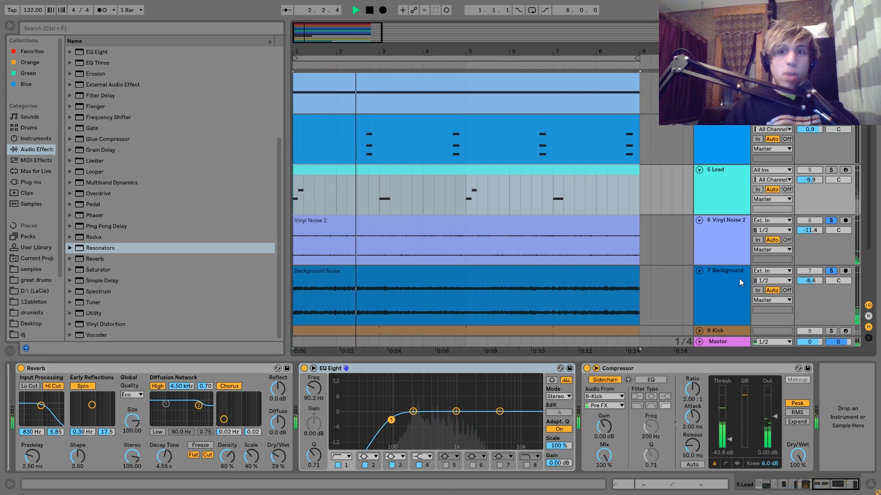
key("space")
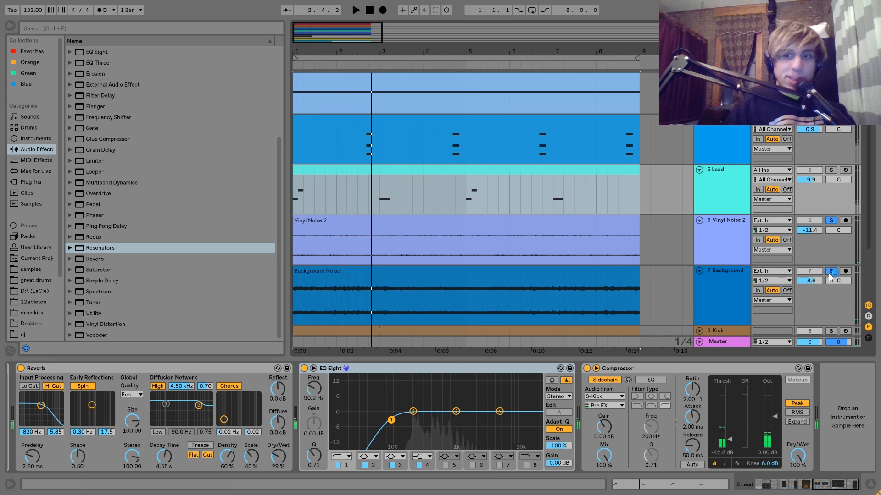
left_click(747, 235)
key("space")
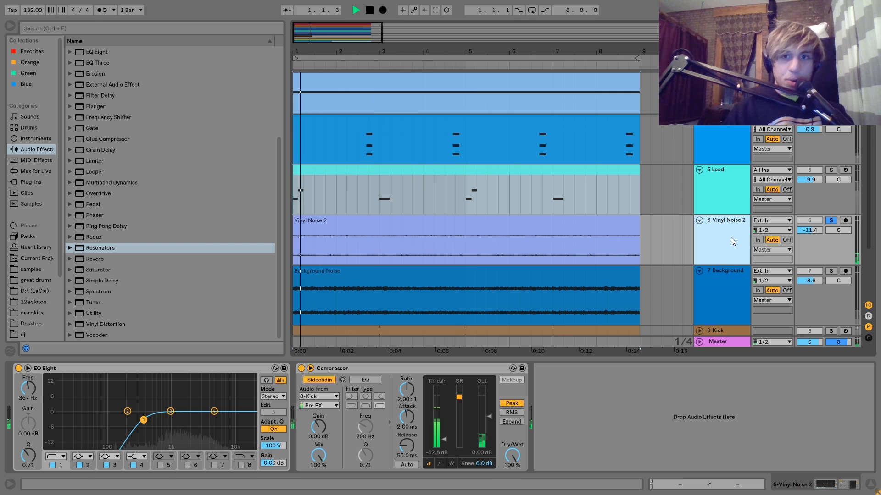
Solo the Background track in place of Vinyl Noise 2 and show its devices, keeping the track unfolded.
left_click(832, 271)
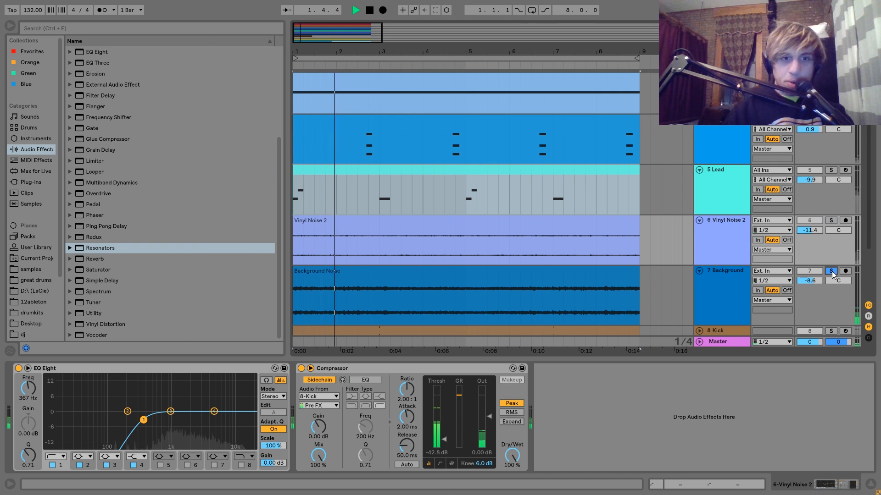
double_click(719, 273)
key("space")
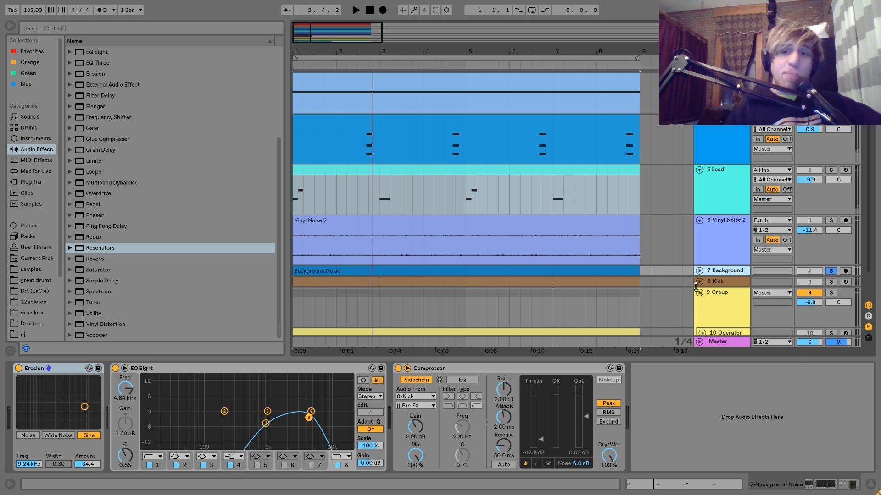
left_click(698, 270)
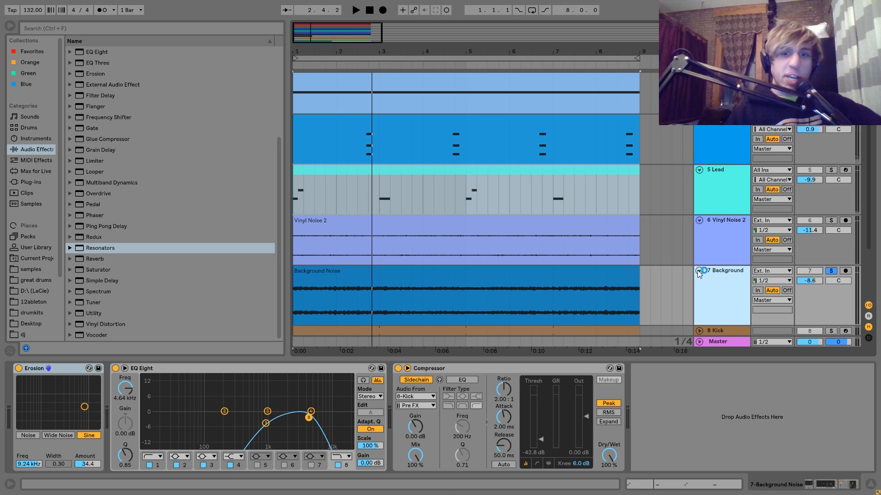
Return to the Vinyl Noise 2 devices and play that track soloed in place of Background.
left_click(730, 254)
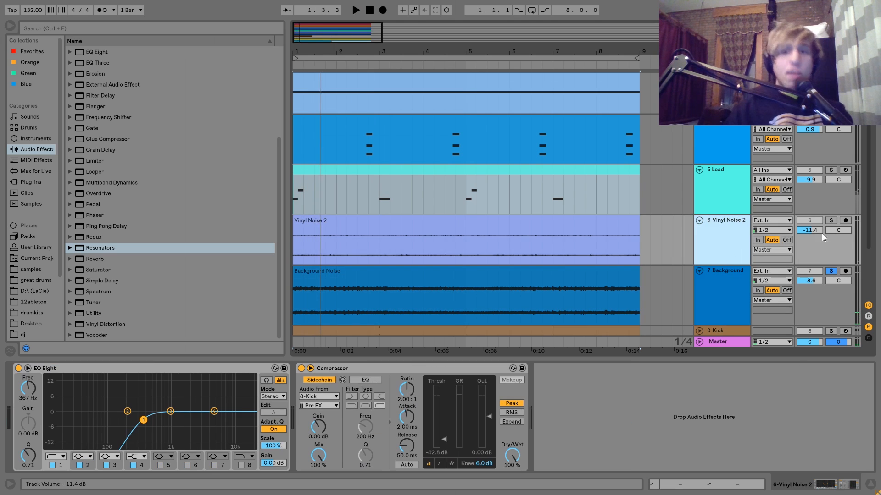
left_click(830, 221)
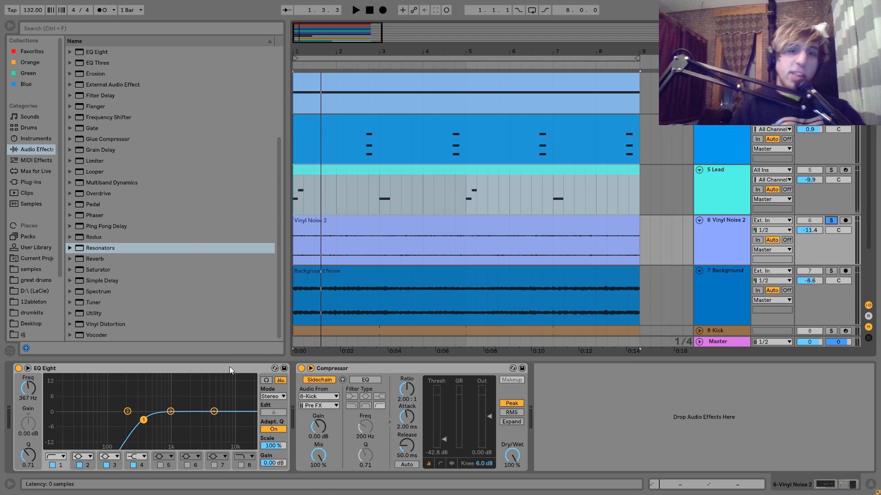
key("space")
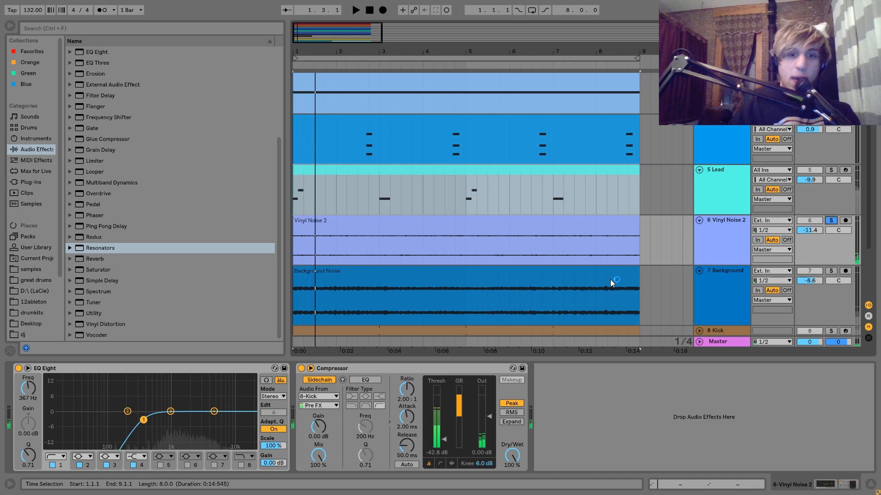
Solo the Background track in place of Vinyl Noise 2, show its devices and start playback.
left_click(831, 271)
left_click(748, 273)
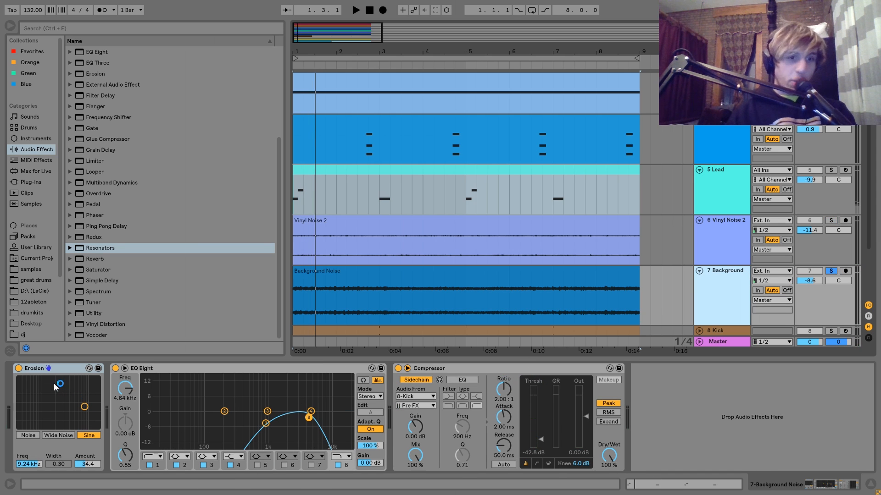
key("space")
Try the Background track's Erosion at 10.7 kHz with amount 200, undo that change, stop playback and select the Compressor.
left_click_drag(84, 407, 88, 382)
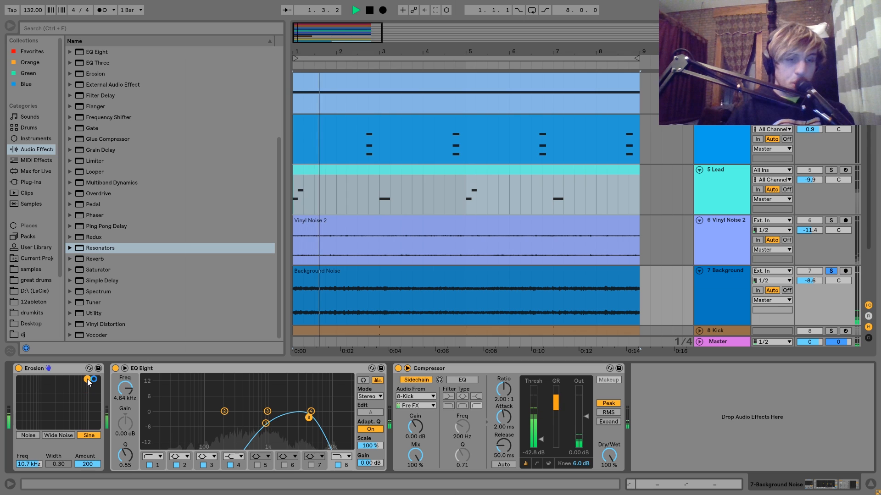
key("ctrl+z")
key("space")
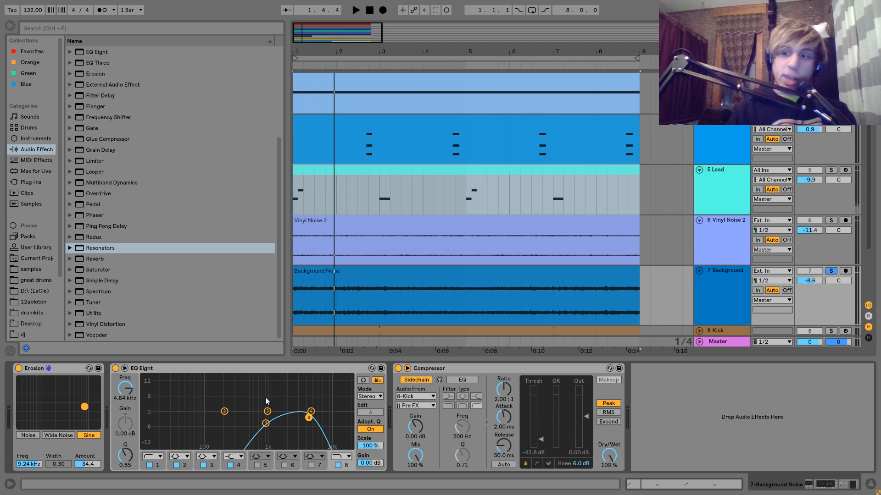
left_click(475, 365)
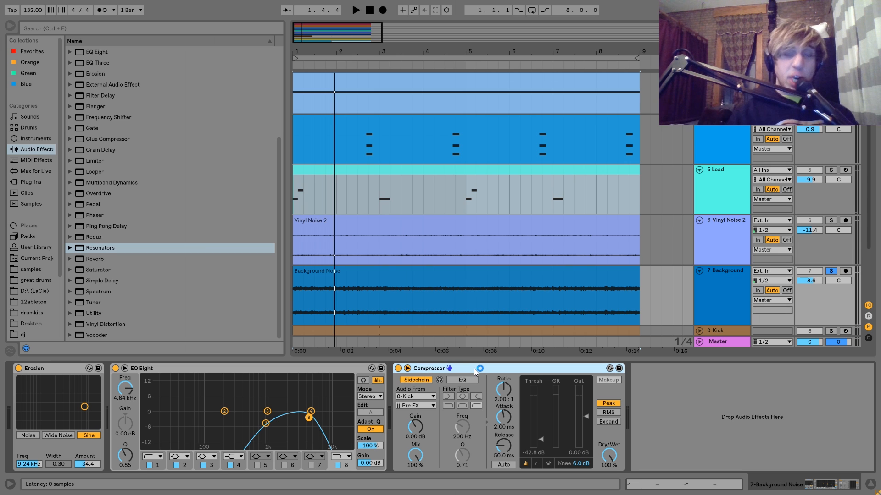
Clear the Background track's solo and play the Kick track soloed with its devices shown.
scroll(717, 323, "down", 4)
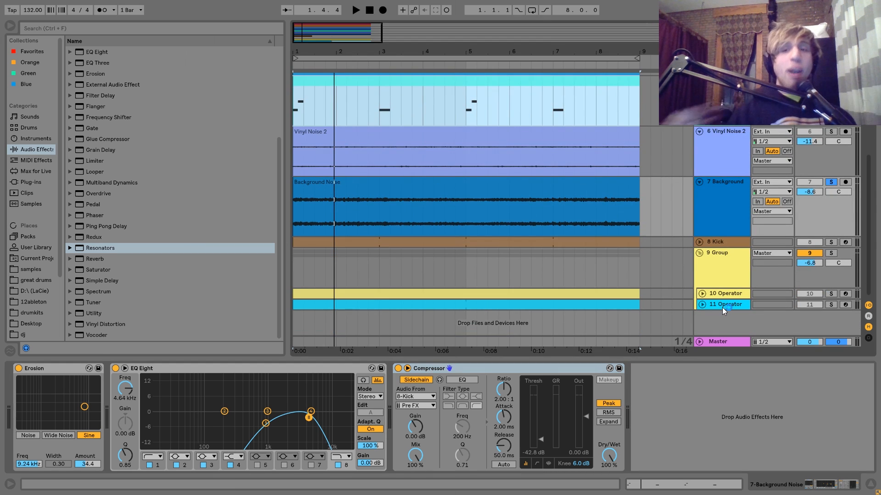
left_click(832, 182)
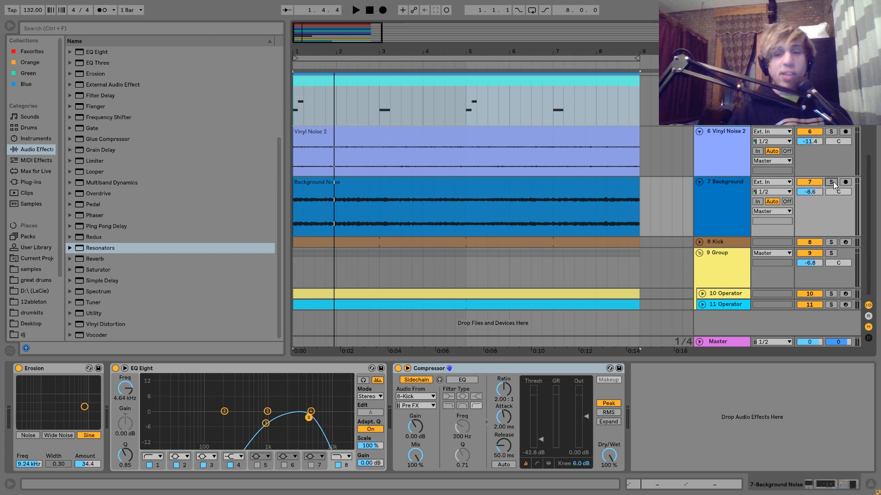
left_click(731, 241)
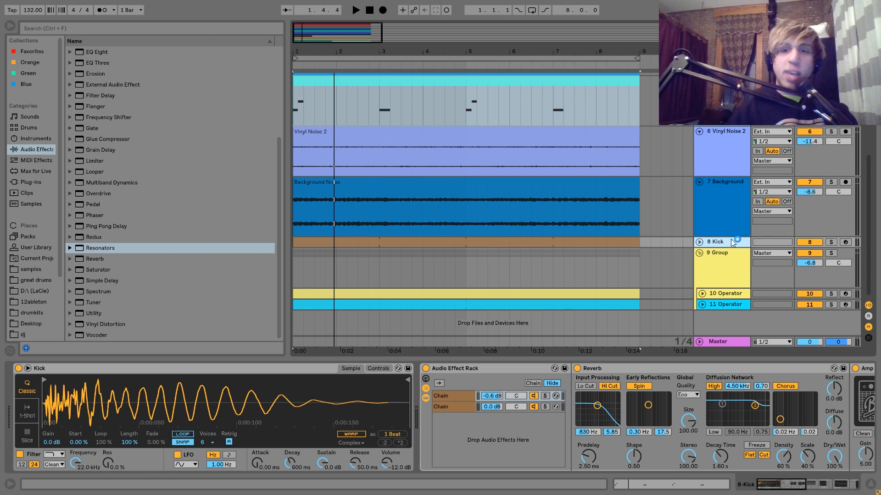
left_click(831, 241)
key("space")
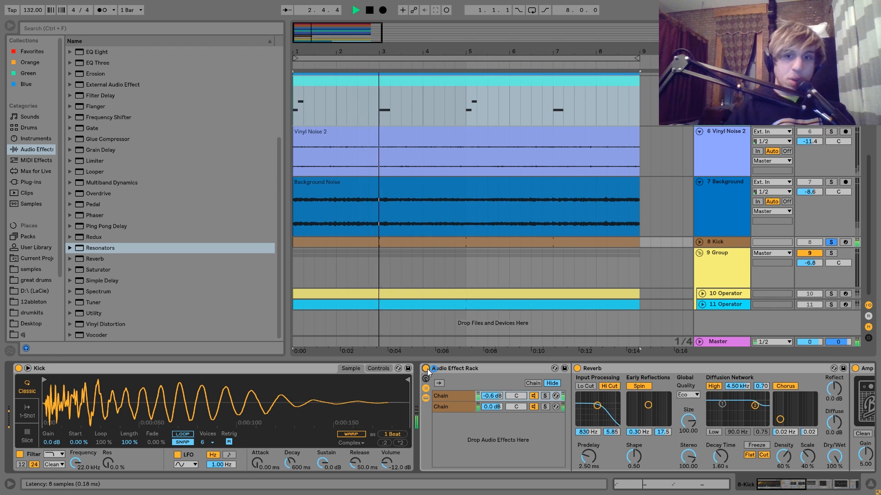
Stop playback and examine both Kick rack chains, following the first chain's Reverb, Amp and Auto Filter through to EQ Eight and Drum Buss.
key("space")
scroll(427, 369, "down", 1)
scroll(428, 369, "down", 2)
left_click(247, 407)
left_click(254, 395)
scroll(255, 395, "down", 5)
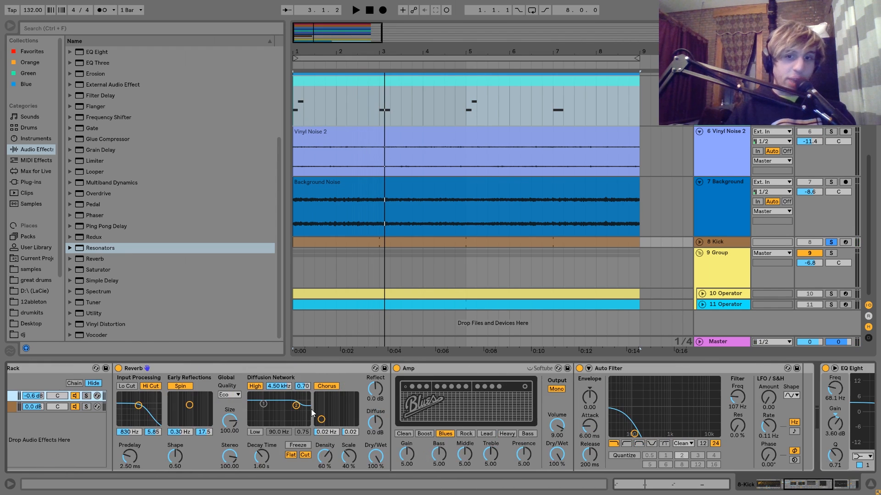
scroll(225, 420, "down", 4)
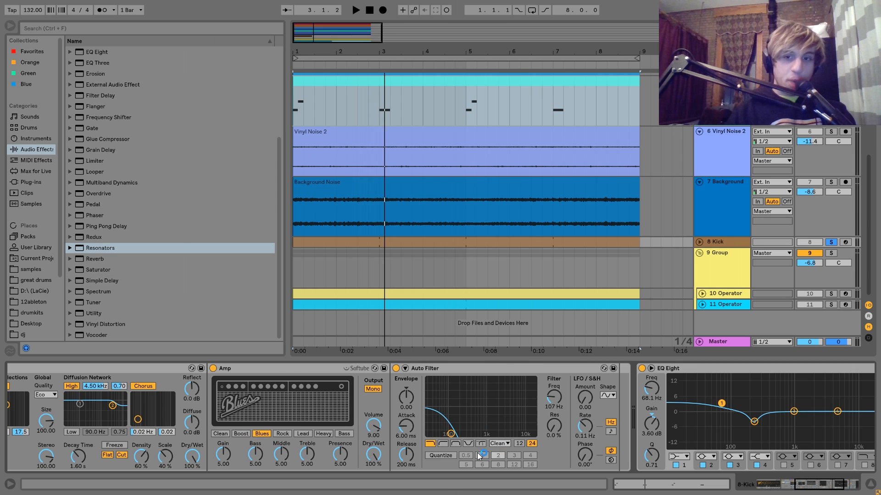
scroll(477, 453, "down", 6)
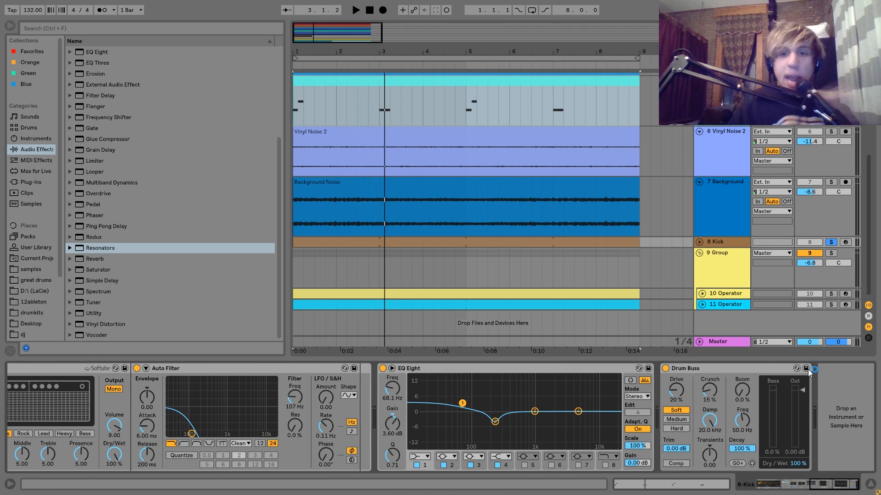
Audition the Group and its 10 Operator track soloed, stop playback and show that Operator's filter envelope.
left_click(832, 253)
left_click(831, 294)
key("space")
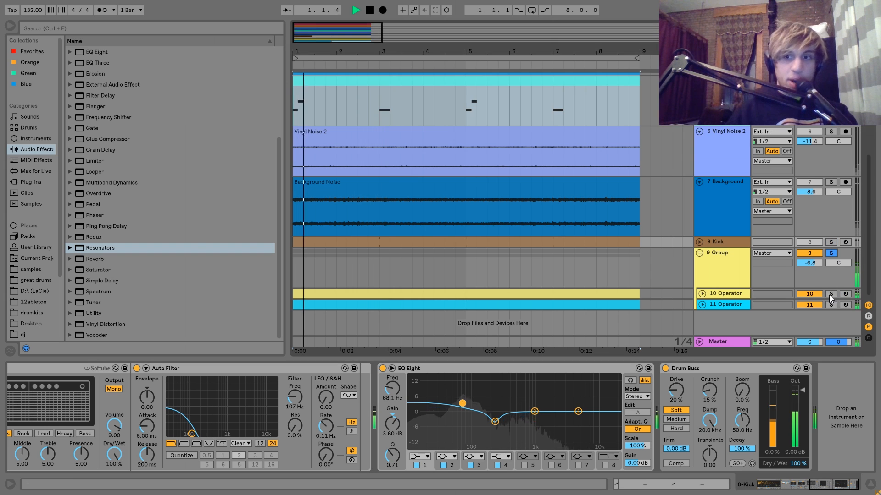
left_click(729, 293)
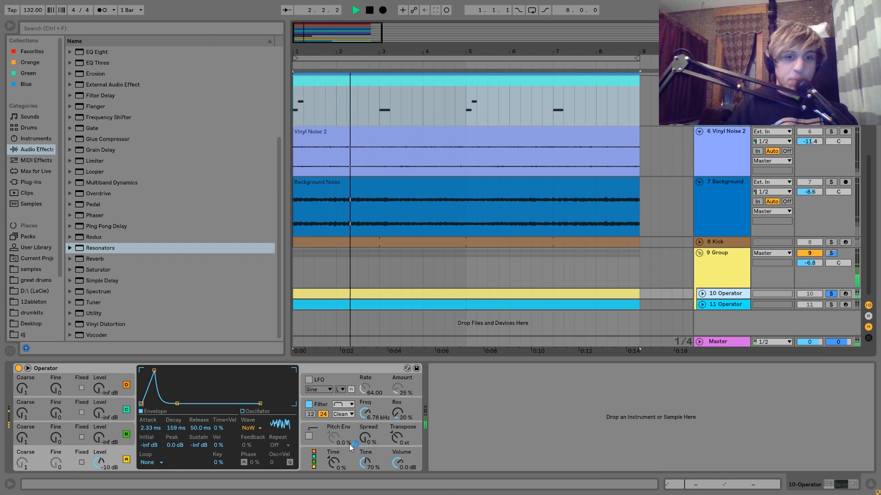
key("space")
left_click(320, 404)
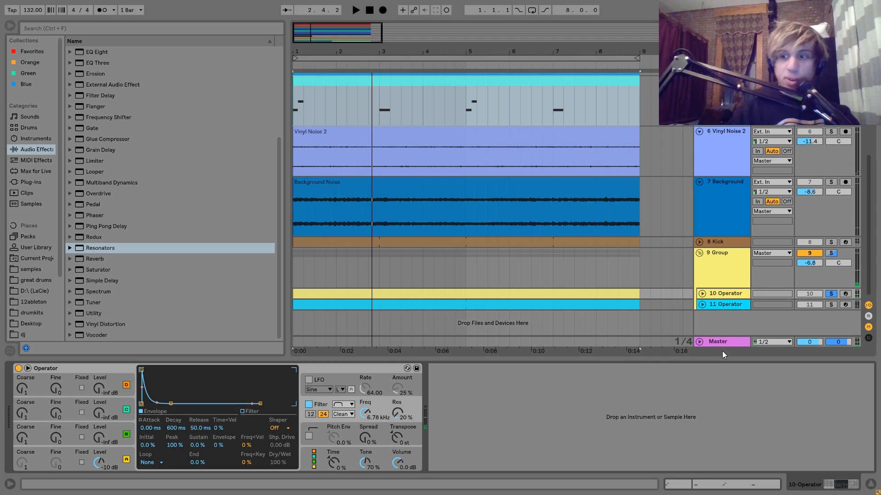
Audition the 11 Operator track soloed in place of 10 Operator, with its Operator and Echo devices shown.
left_click(831, 305)
key("space")
left_click(727, 304)
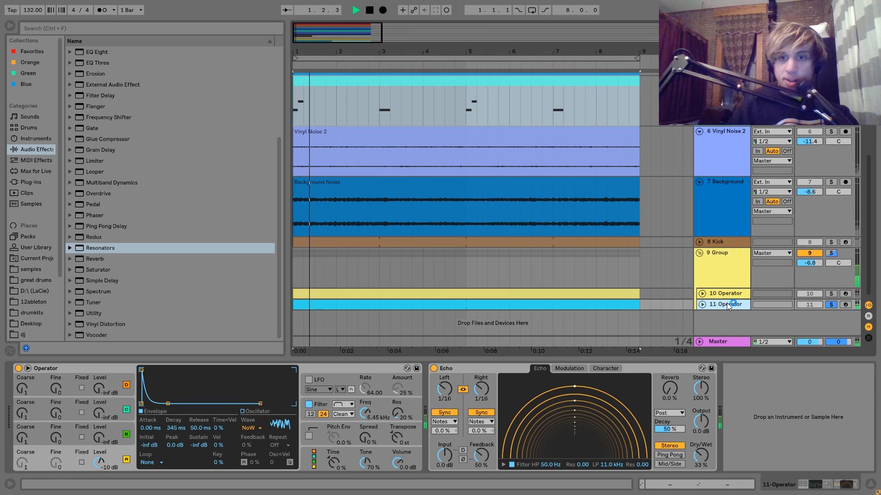
key("space")
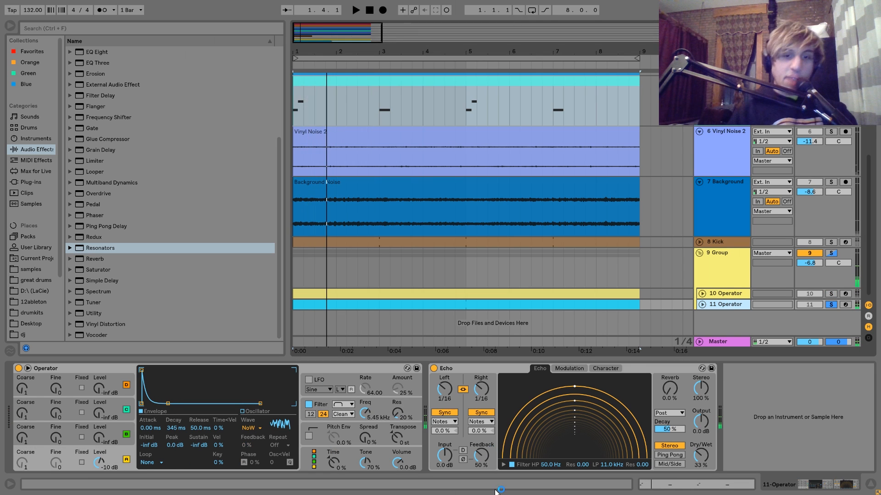
Play the whole Group soloed with its Saturator, Compressor and EQ Eight shown, clear its solo and stop playback.
left_click(832, 253)
left_click(742, 254)
key("space")
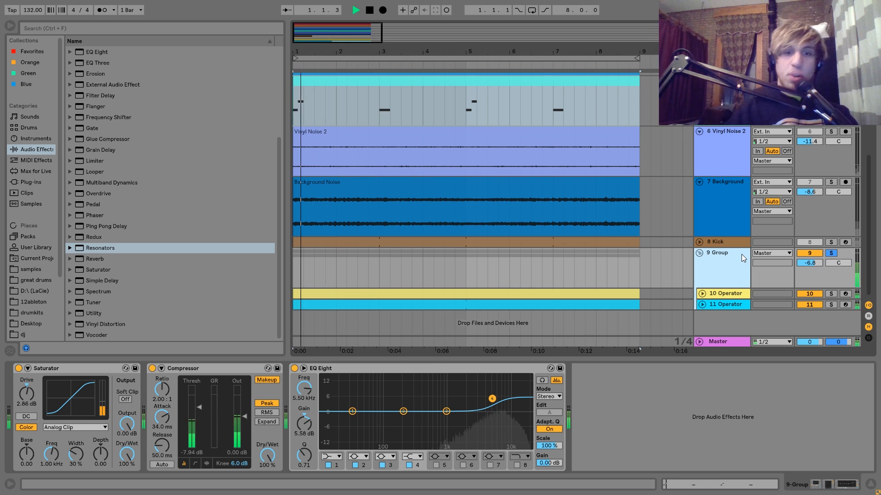
left_click(831, 253)
left_click(745, 256)
key("space")
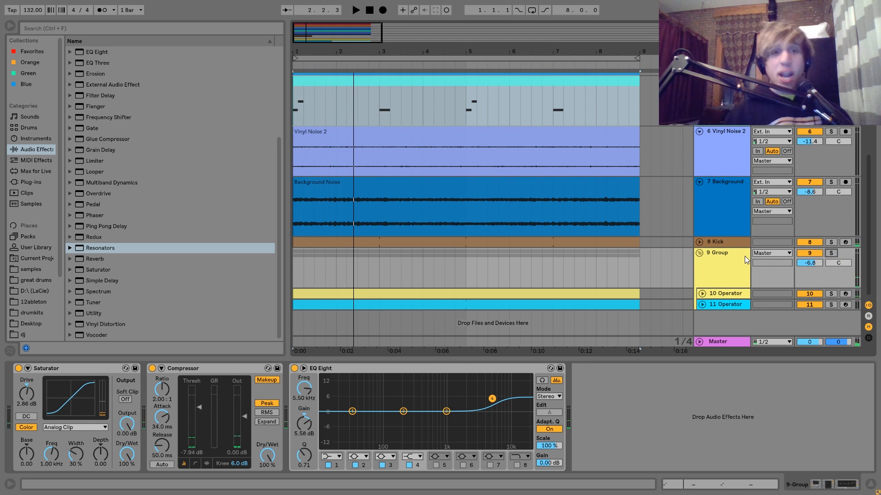
left_click(744, 256)
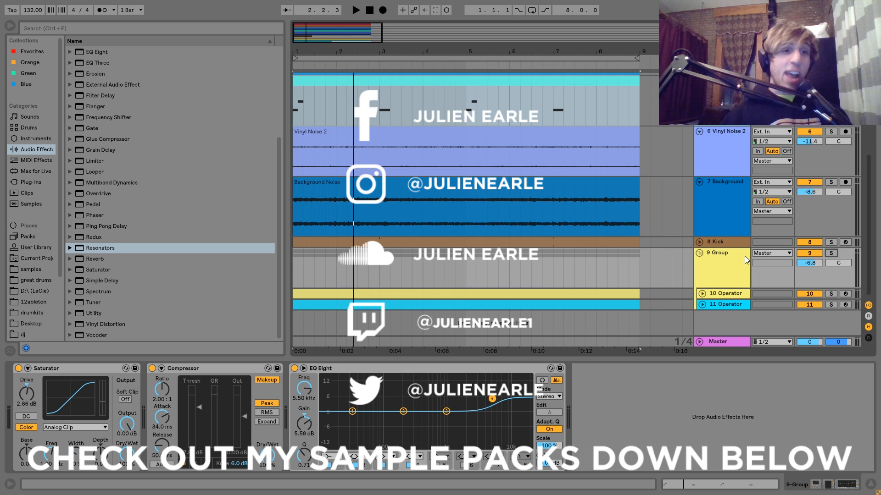
left_click(745, 256)
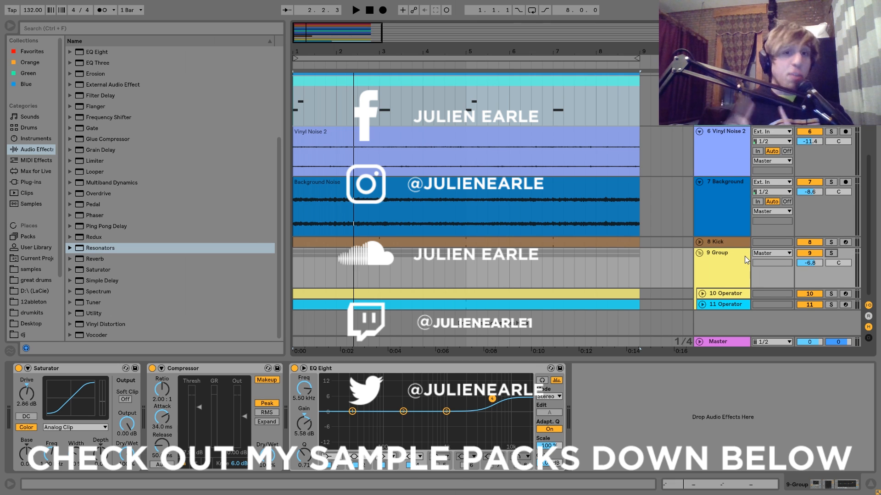
left_click(745, 255)
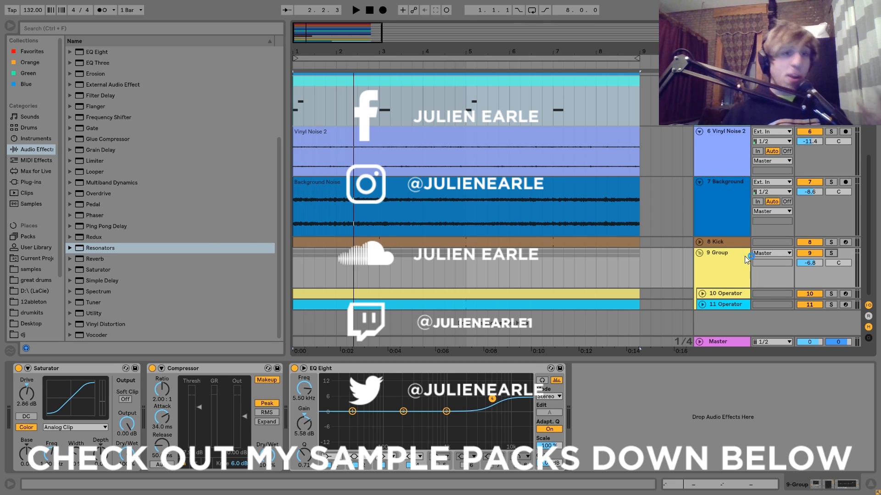